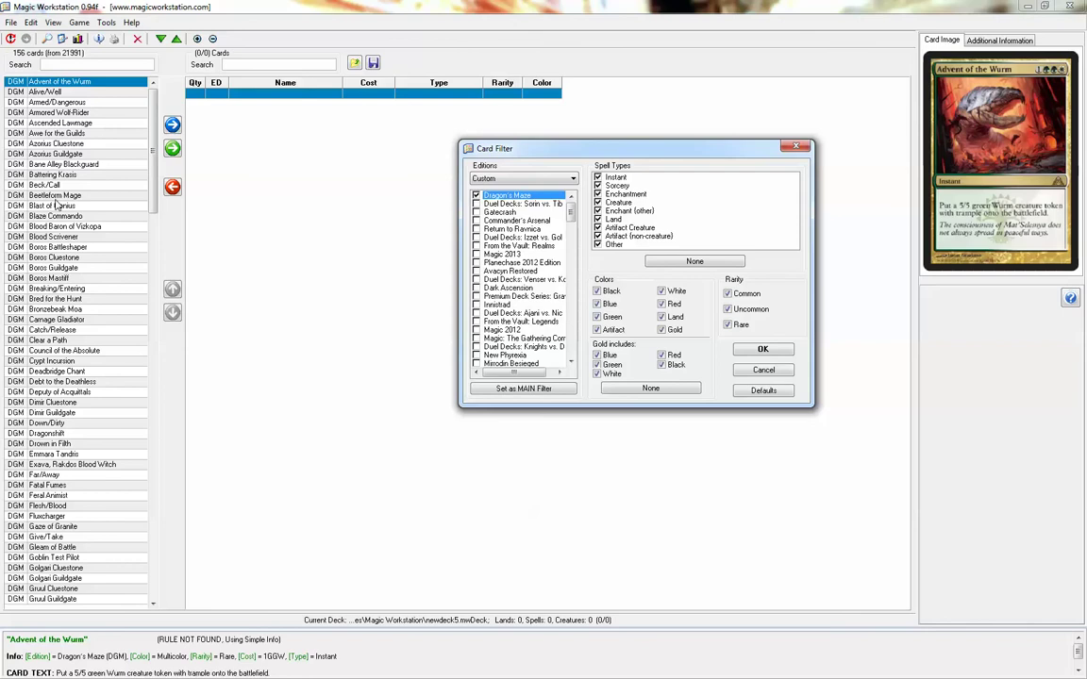
# Step: Apply the card filter for the Dragon's Maze edition and view the Blaze Commando and Boros Guildgate card images
pyautogui.click(762, 349)
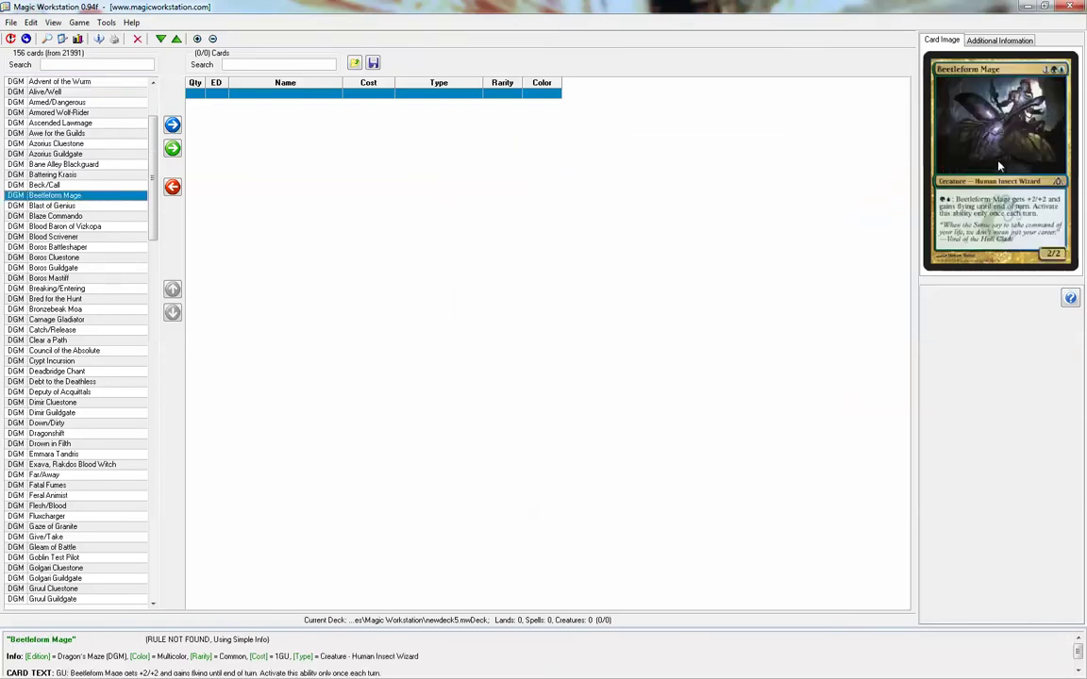
pyautogui.click(57, 216)
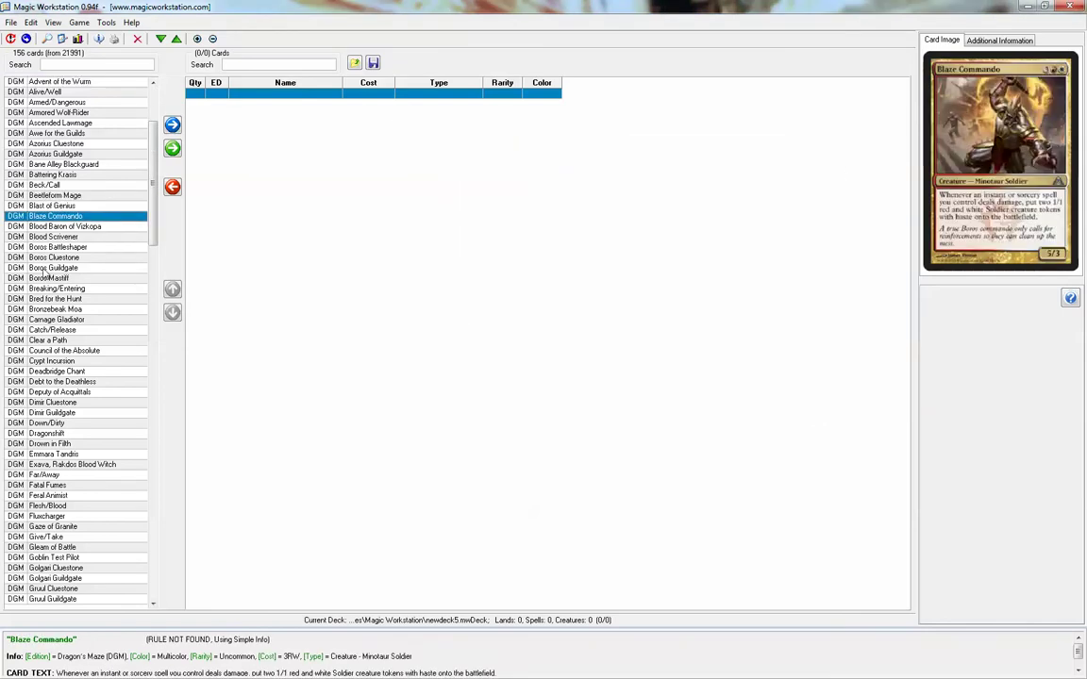
pyautogui.click(43, 269)
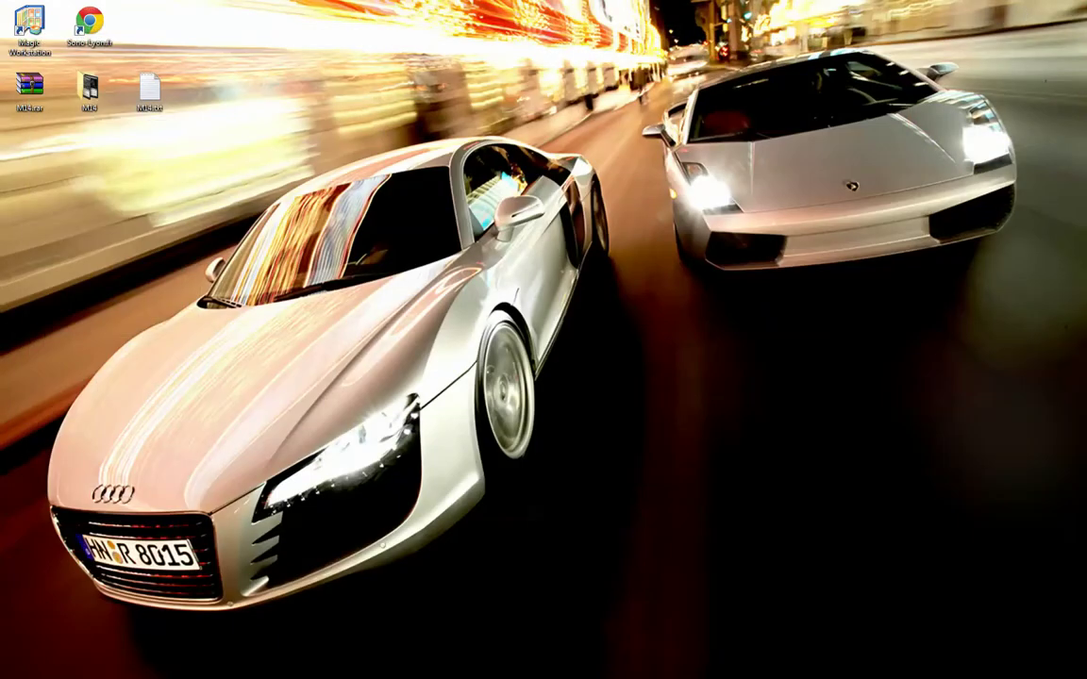
# Step: Extract M14.rar onto the desktop, replacing all existing files
pyautogui.rightClick(39, 112)
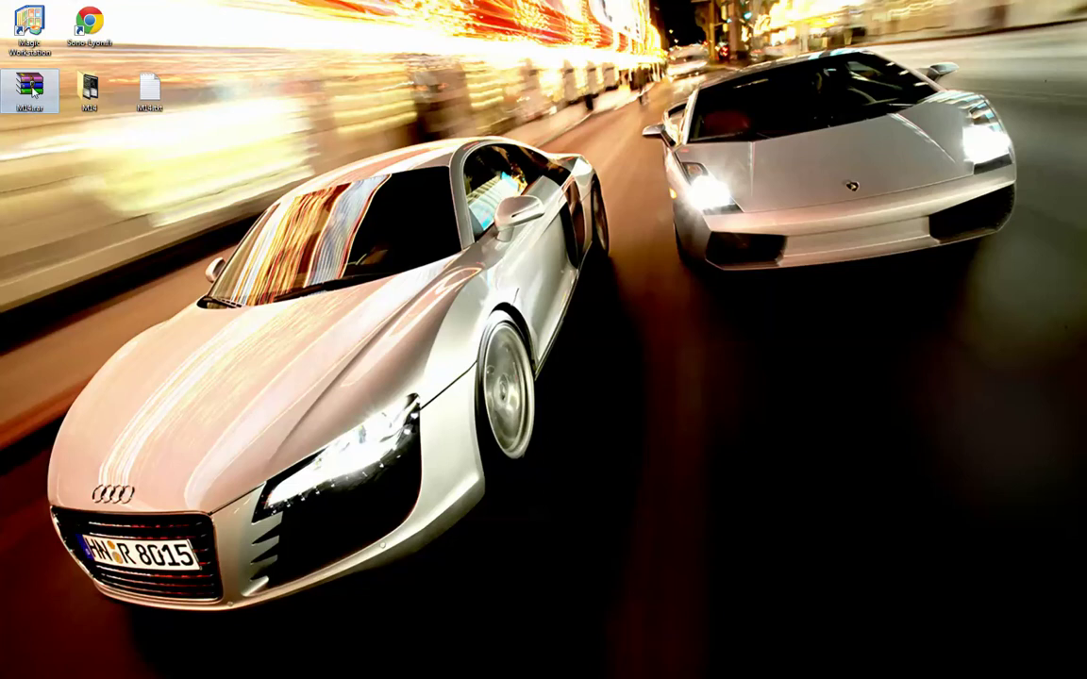
pyautogui.click(72, 122)
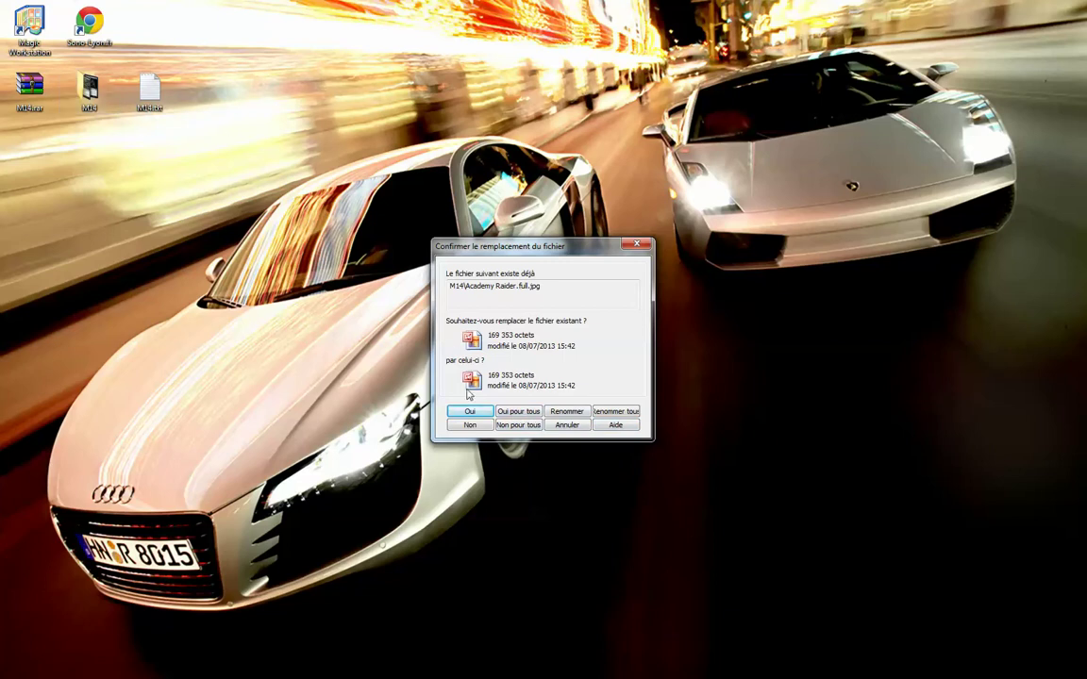
pyautogui.click(517, 416)
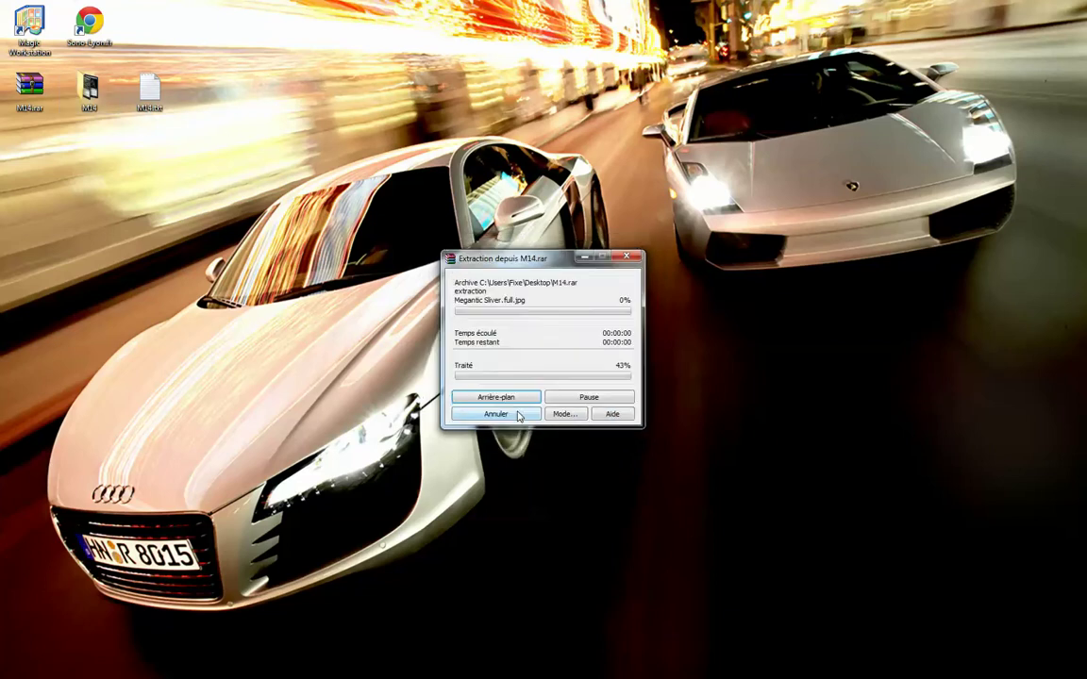
# Step: Open the M14.rar archive, inspect its M14 image folder and the M14.txt file, and close it
pyautogui.rightClick(31, 97)
pyautogui.click(47, 100)
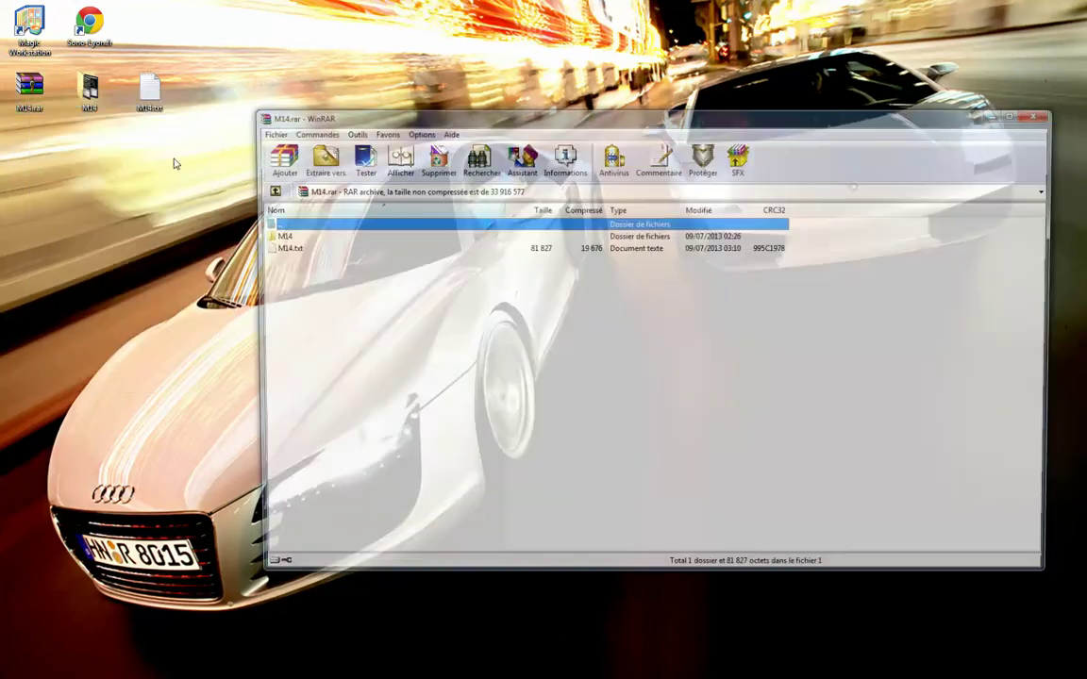
pyautogui.click(268, 236)
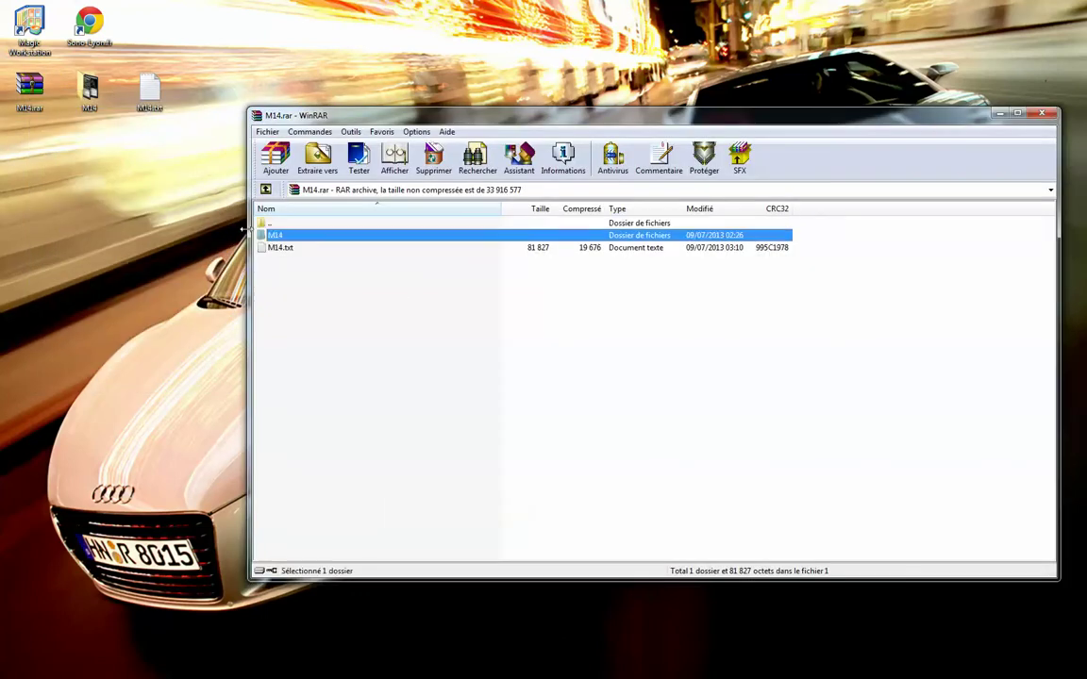
pyautogui.click(86, 98)
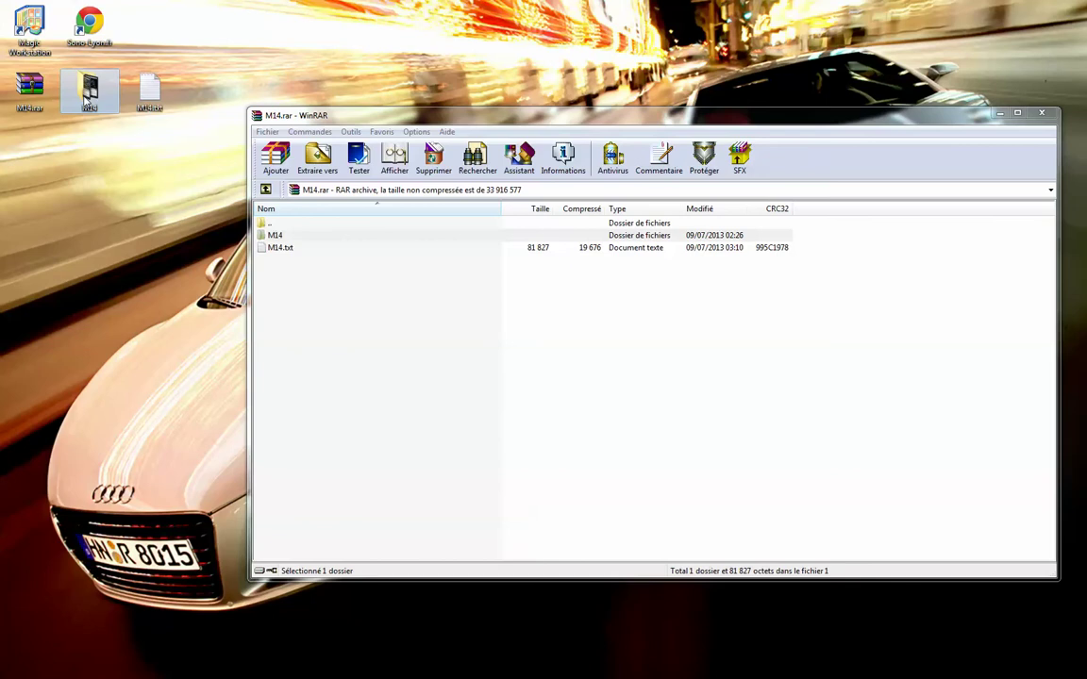
pyautogui.click(267, 238)
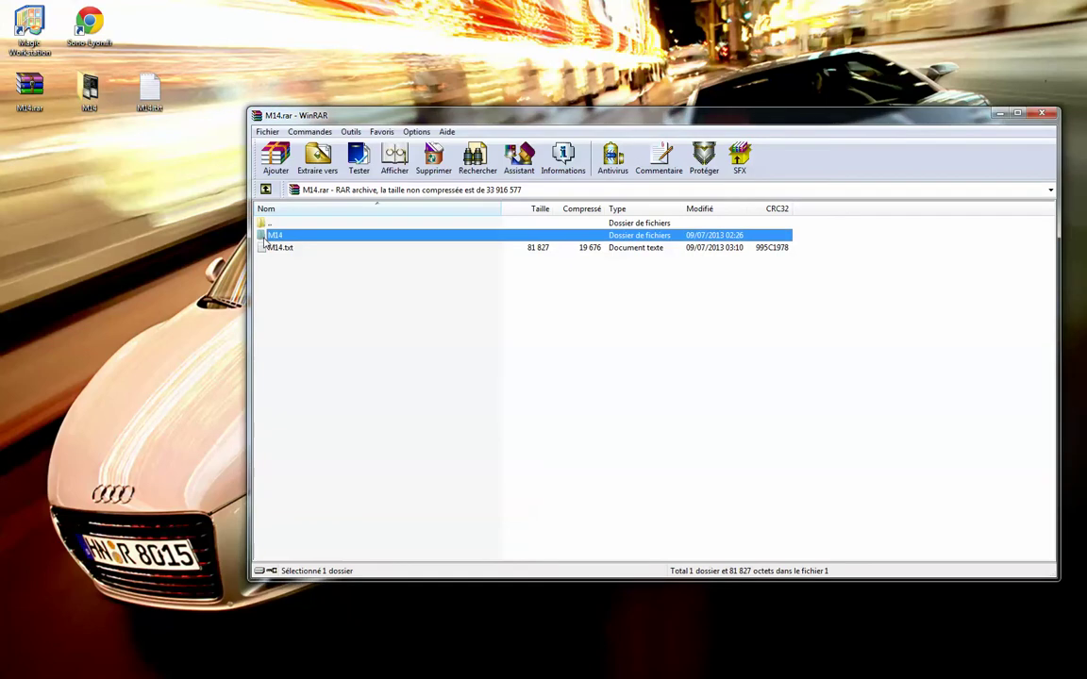
pyautogui.doubleClick(267, 235)
pyautogui.click(274, 235)
pyautogui.click(274, 272)
pyautogui.click(296, 322)
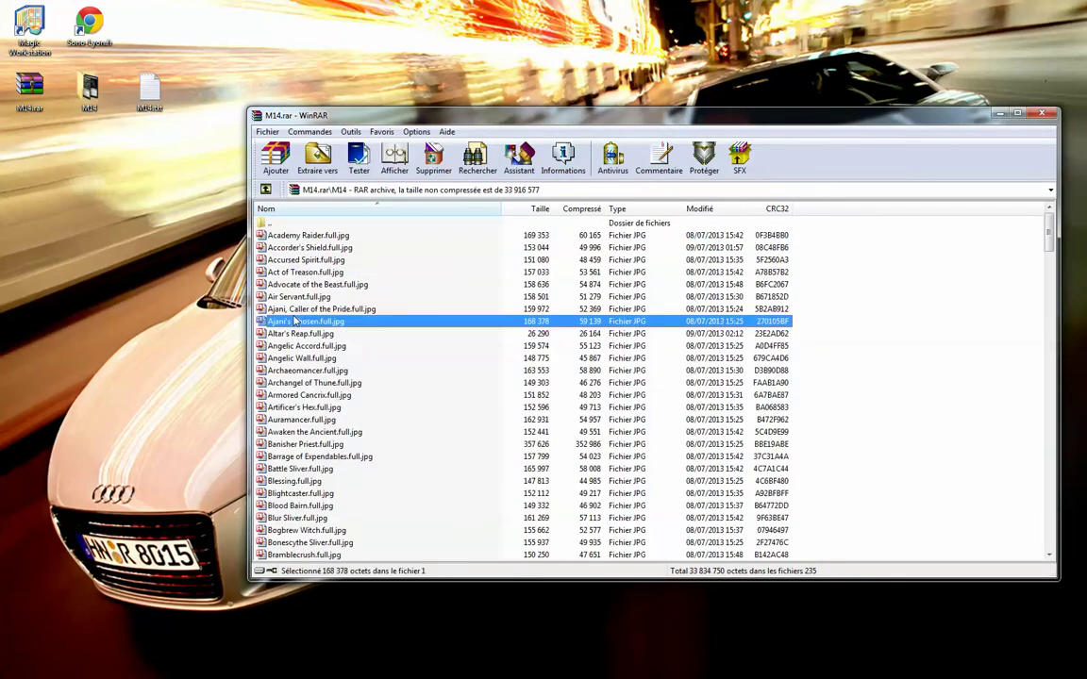
pyautogui.moveTo(151, 87); pyautogui.dragTo(270, 224)
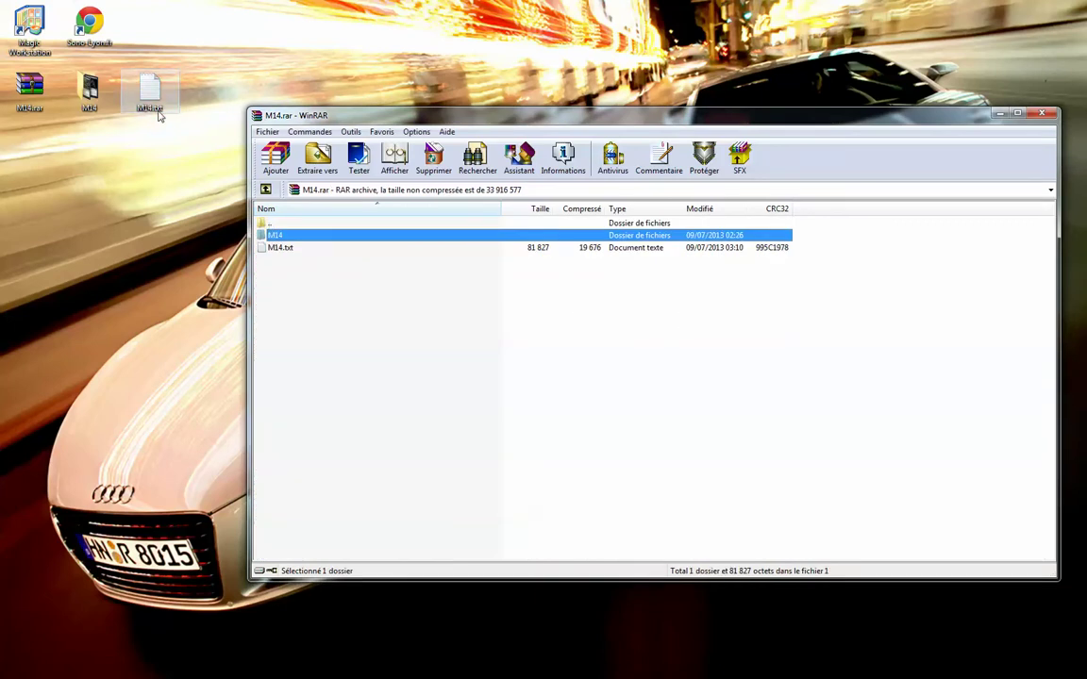
pyautogui.click(275, 248)
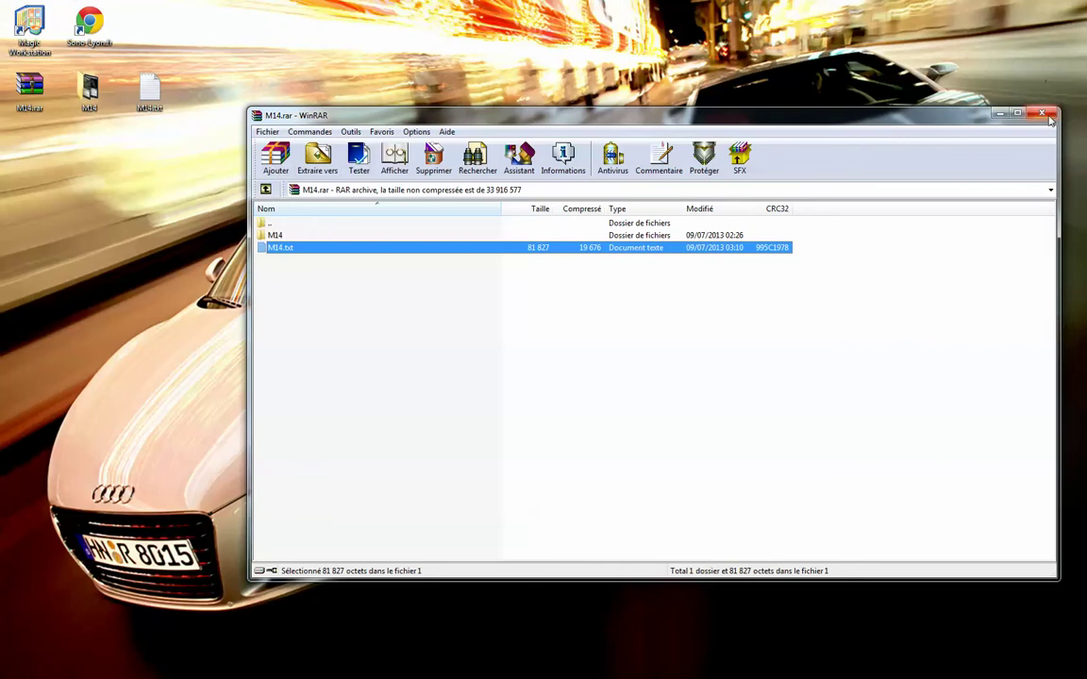
pyautogui.press('Escape')
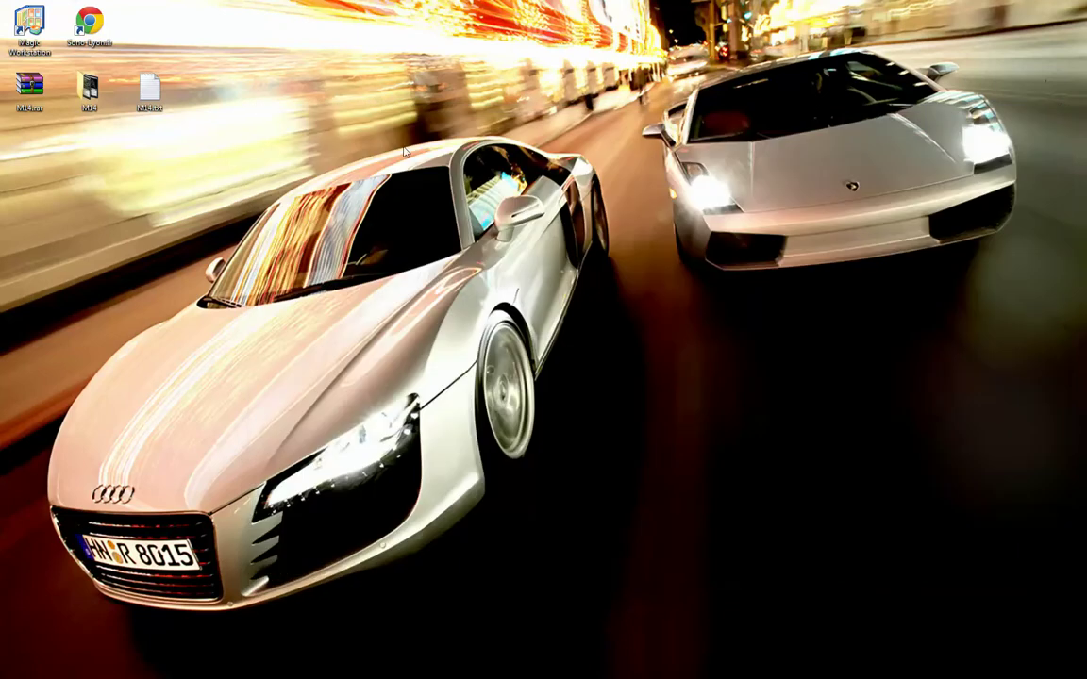
# Step: Copy the M14 folder from the desktop into the Pics folder of C:\Programmes\Magic Workstation
pyautogui.rightClick(91, 93)
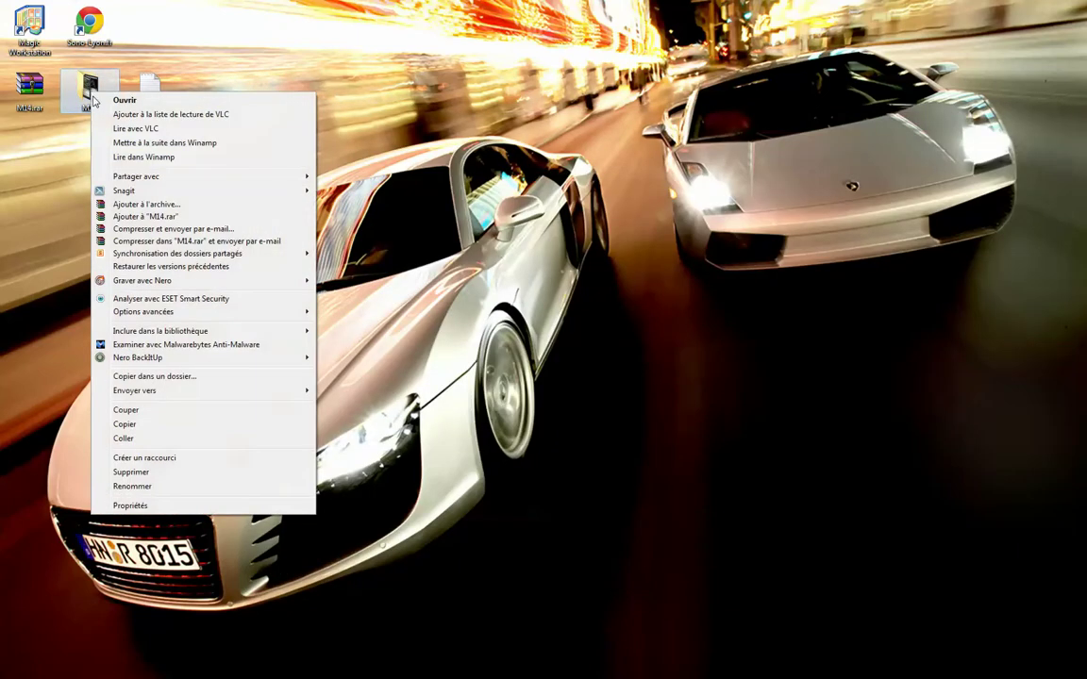
pyautogui.click(158, 438)
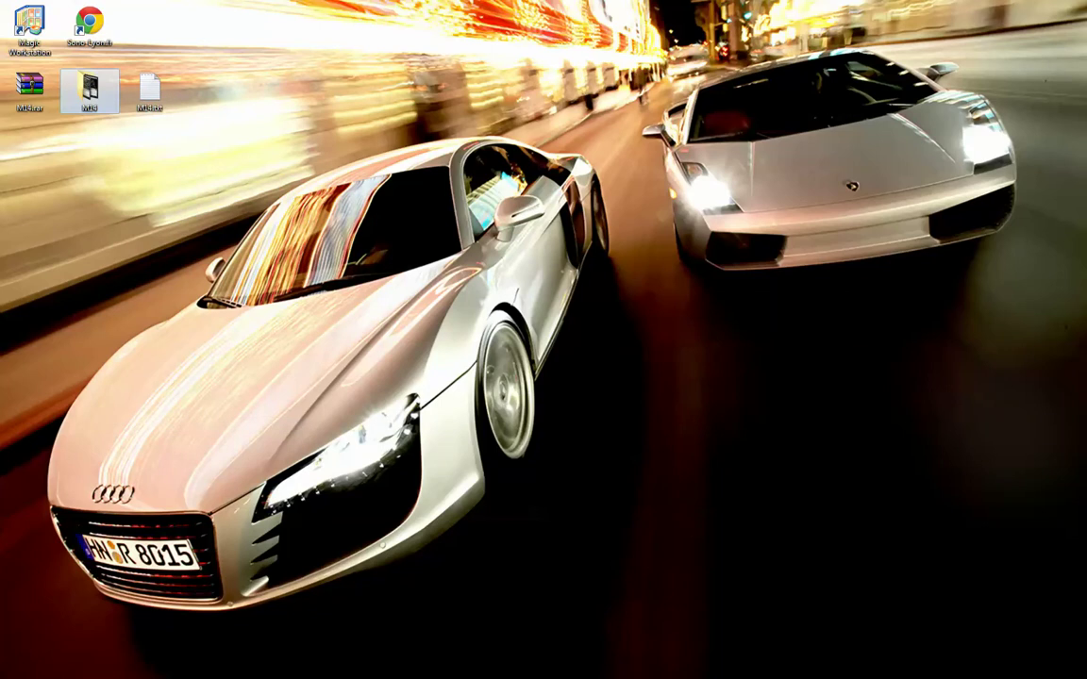
pyautogui.hotkey('alt', 'Tab')
pyautogui.click(188, 57)
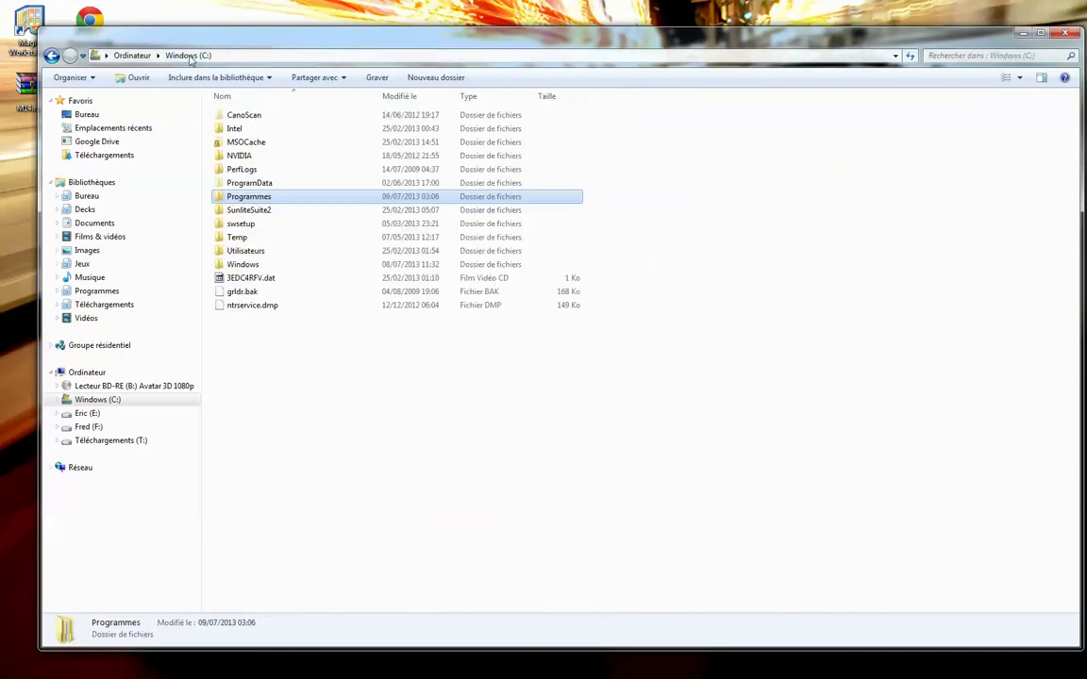
pyautogui.doubleClick(249, 197)
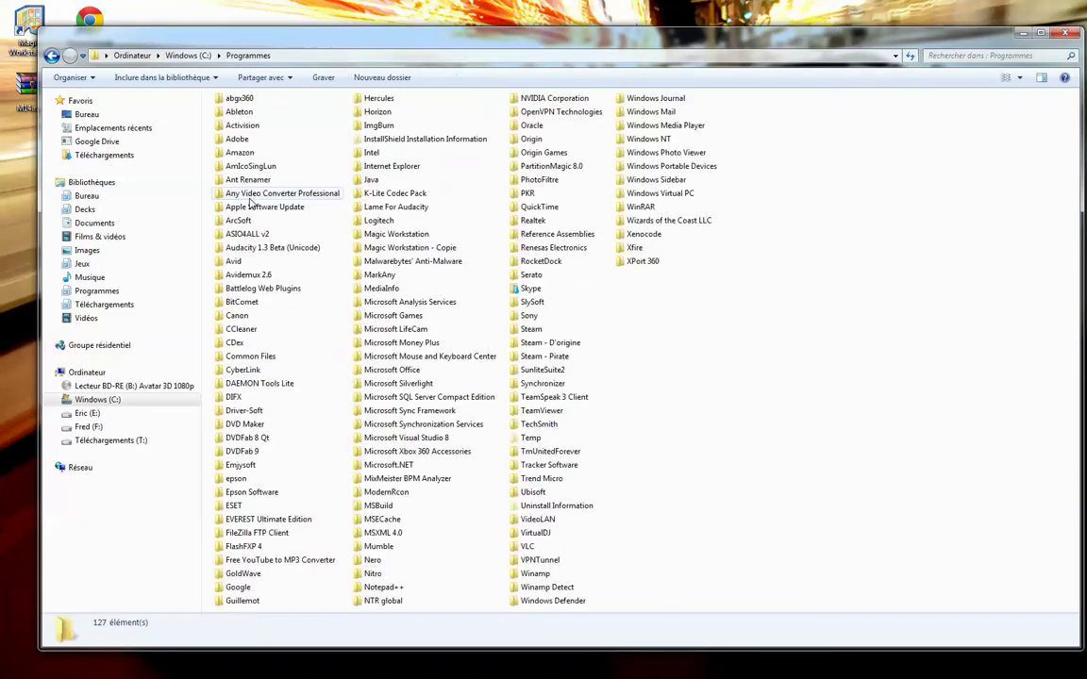
pyautogui.doubleClick(366, 233)
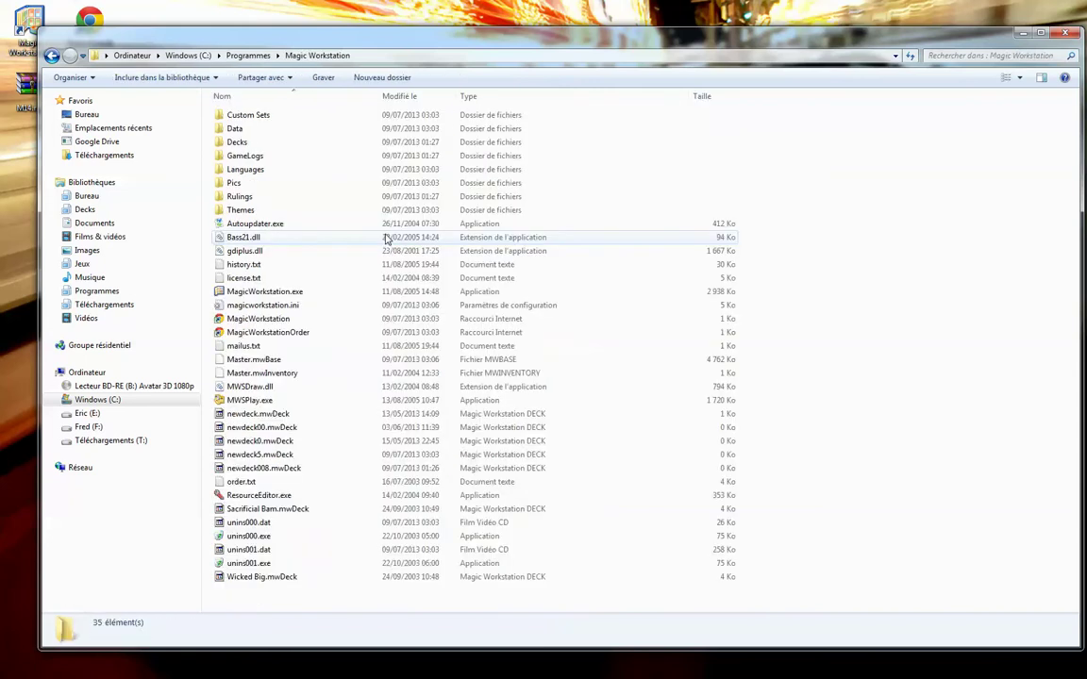
pyautogui.rightClick(234, 186)
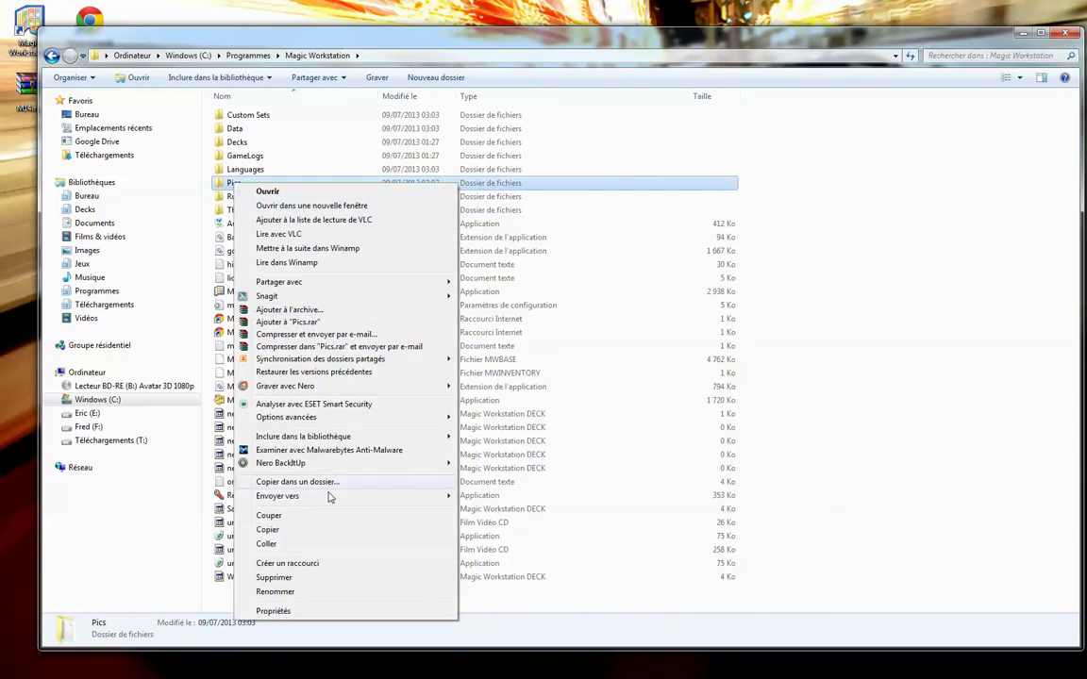
pyautogui.click(302, 547)
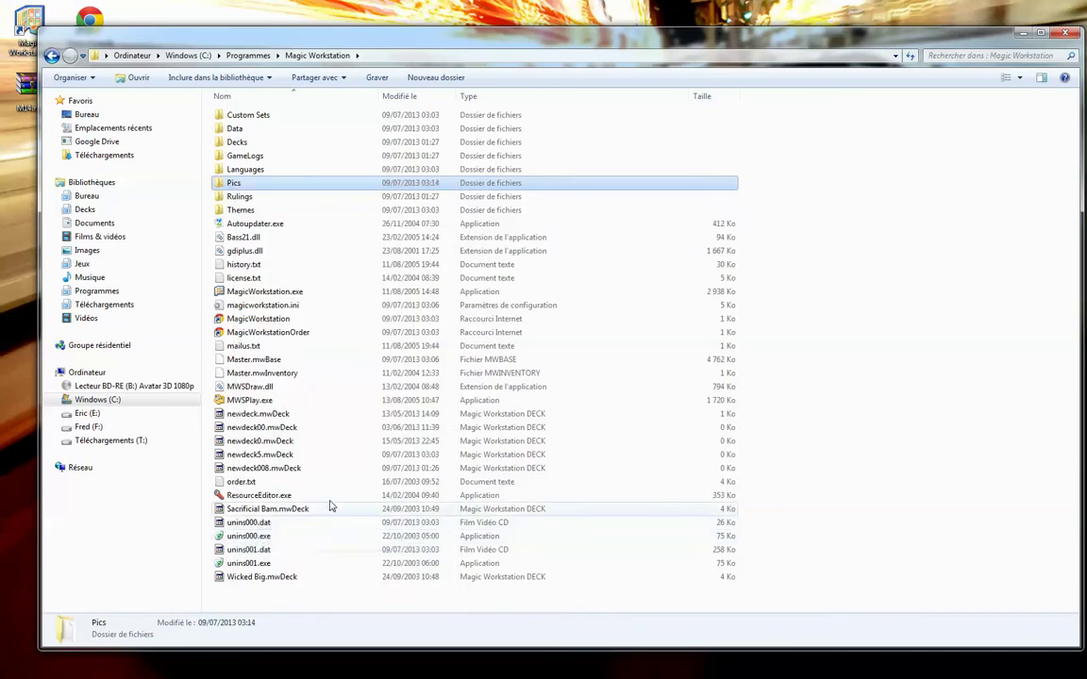
# Step: Open the M14 folder inside Pics, browse its card images as large thumbnails, and minimize the window
pyautogui.doubleClick(234, 187)
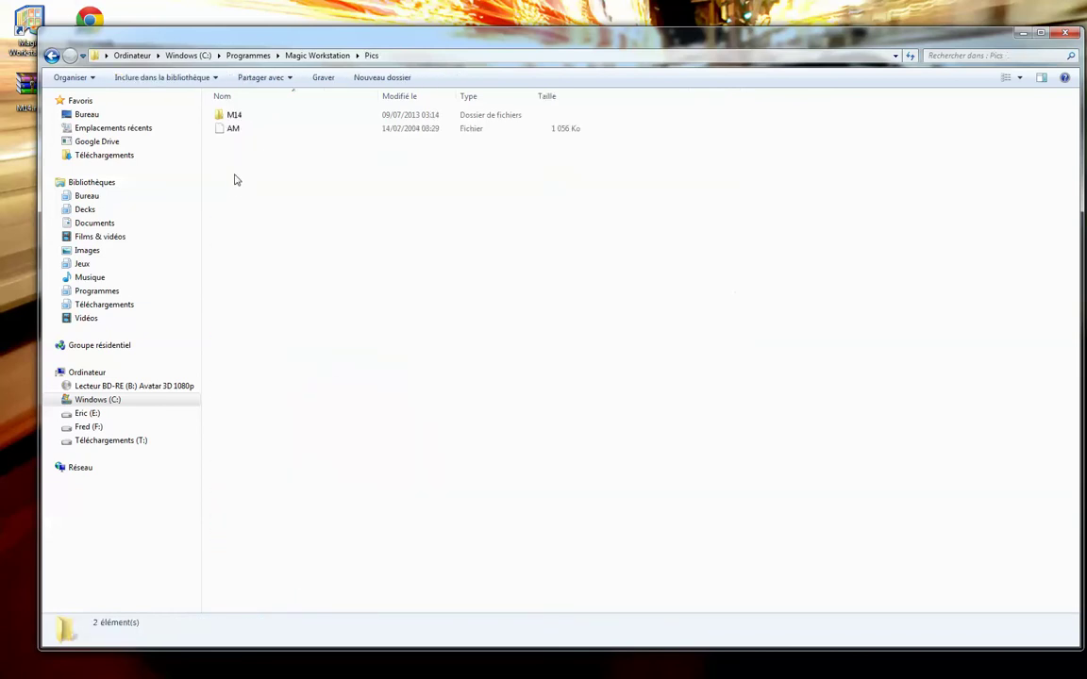
pyautogui.doubleClick(235, 114)
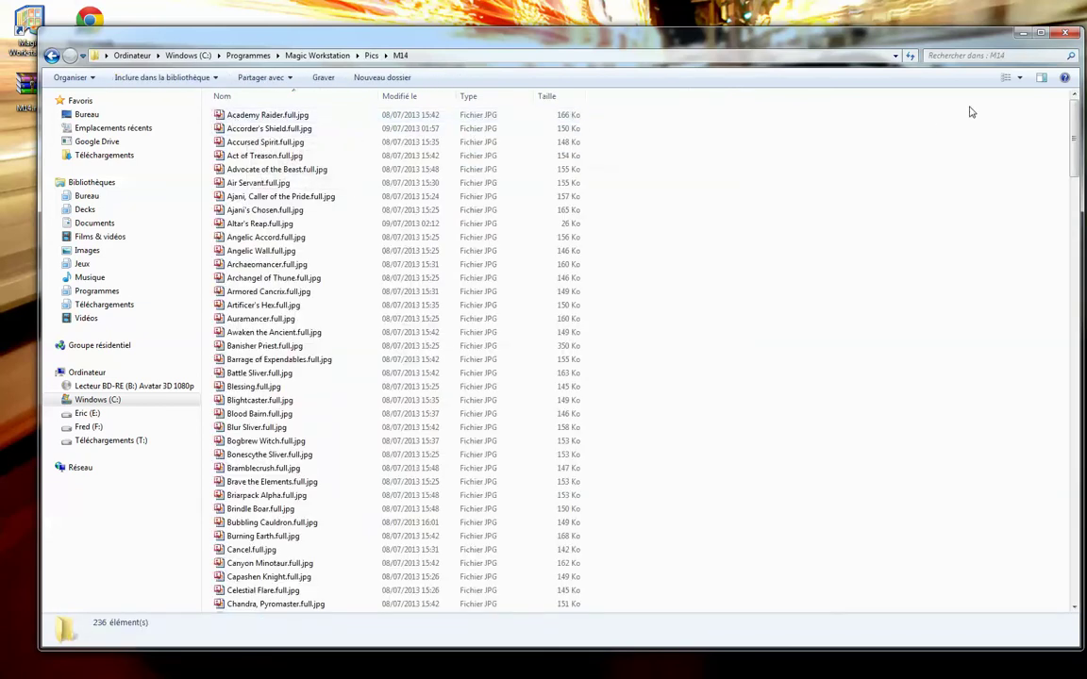
pyautogui.click(1018, 77)
pyautogui.click(1014, 26)
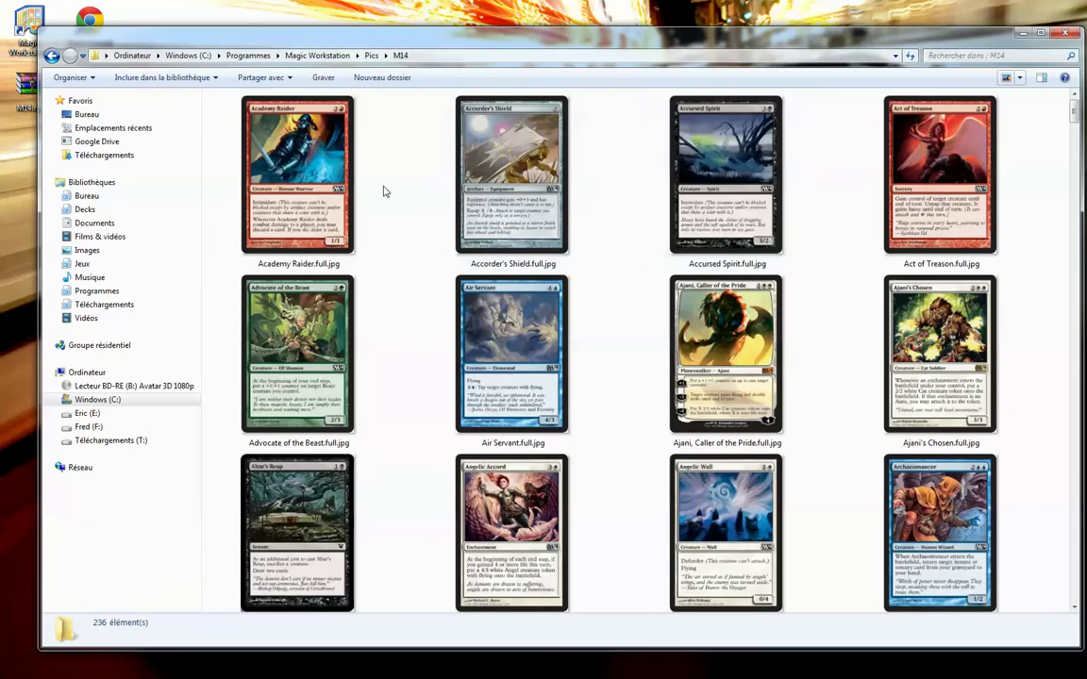
pyautogui.click(297, 175)
pyautogui.click(472, 170)
pyautogui.scroll(-2, 541, 271)
pyautogui.scroll(-8, 541, 270)
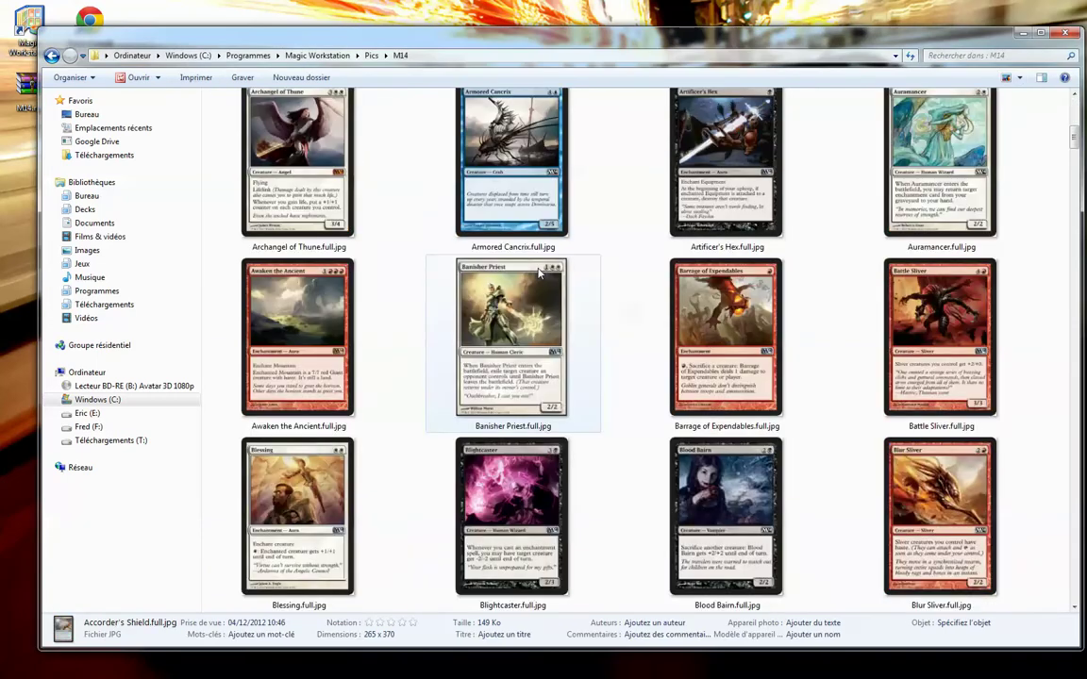
pyautogui.click(1023, 35)
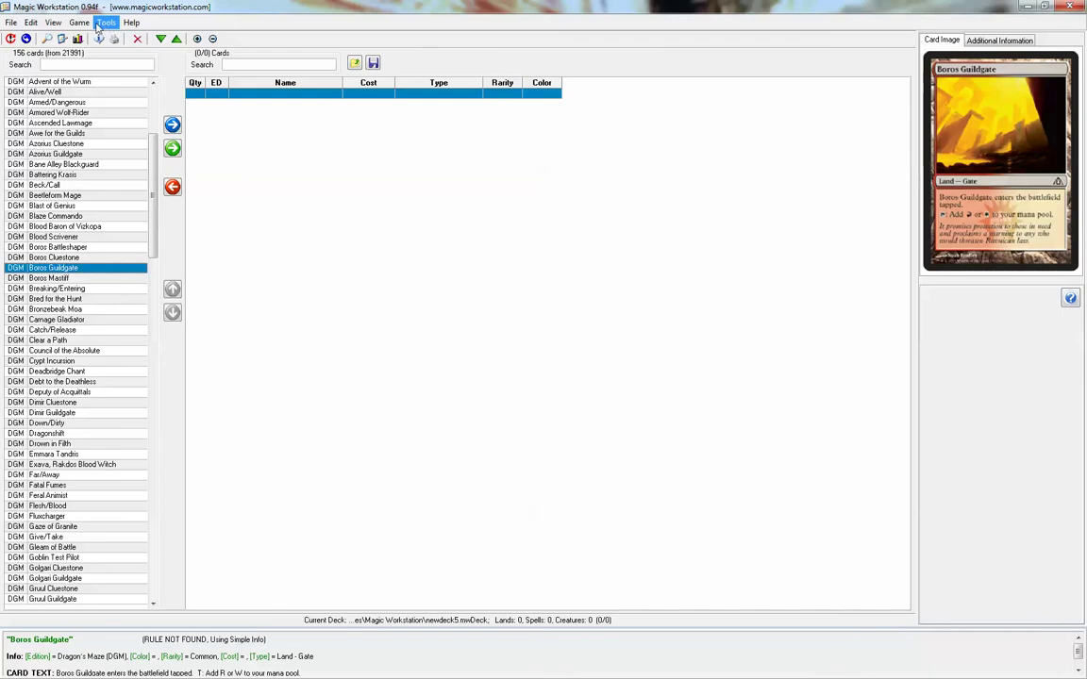
# Step: Start adding a new edition in Magic Workstation with the name Magic 2014 and the key M14
pyautogui.click(106, 23)
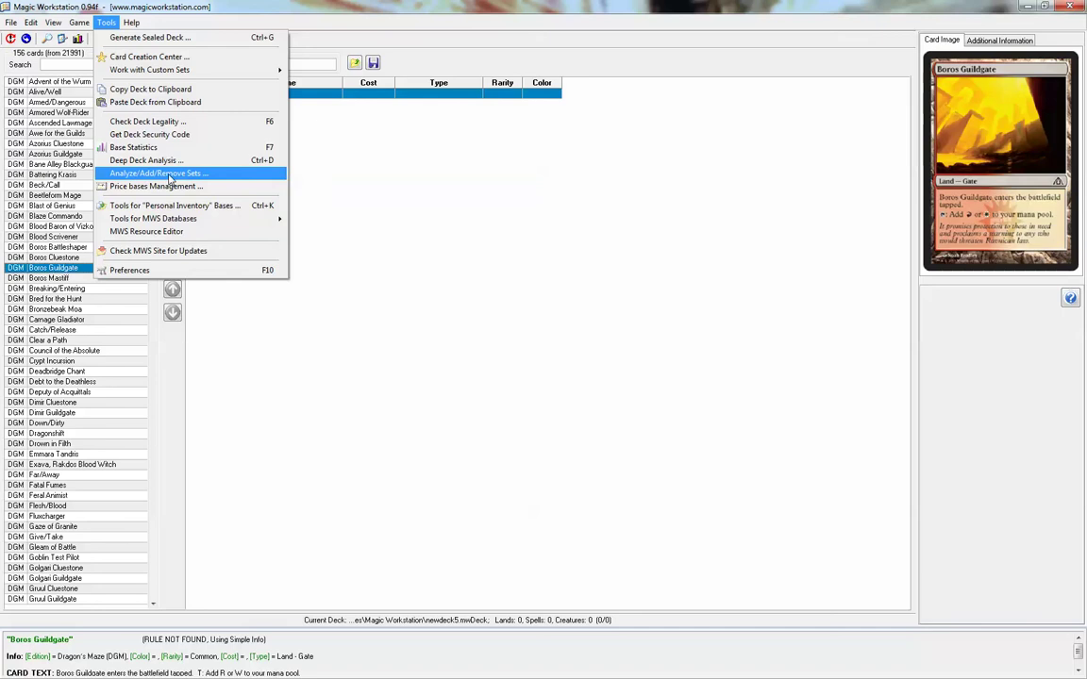
pyautogui.click(189, 175)
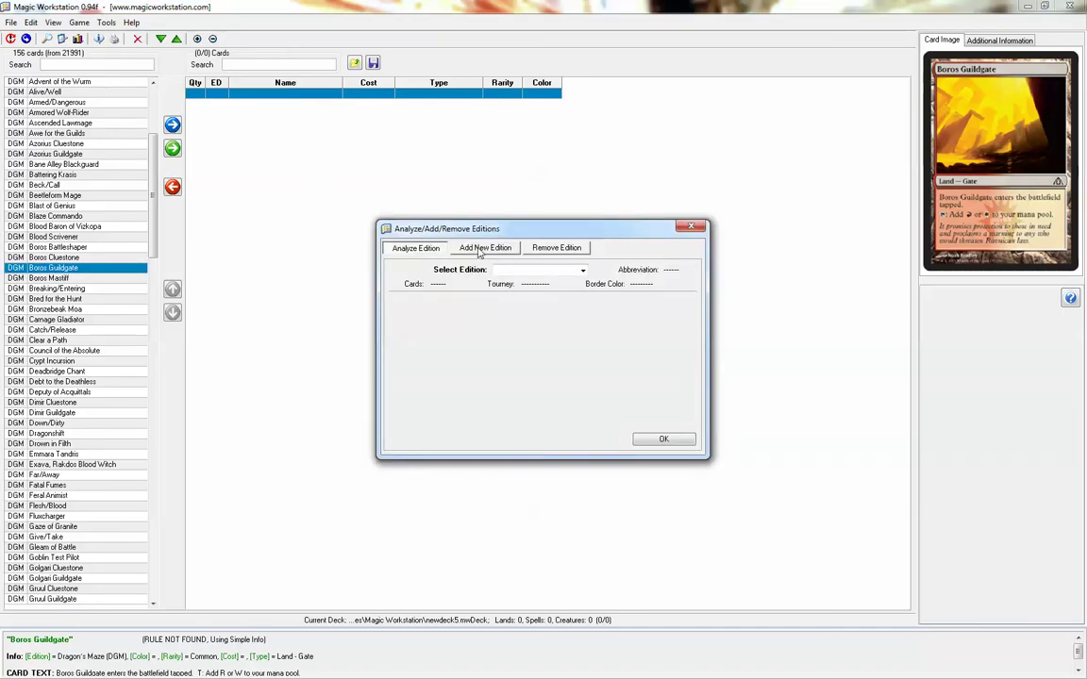
pyautogui.click(477, 250)
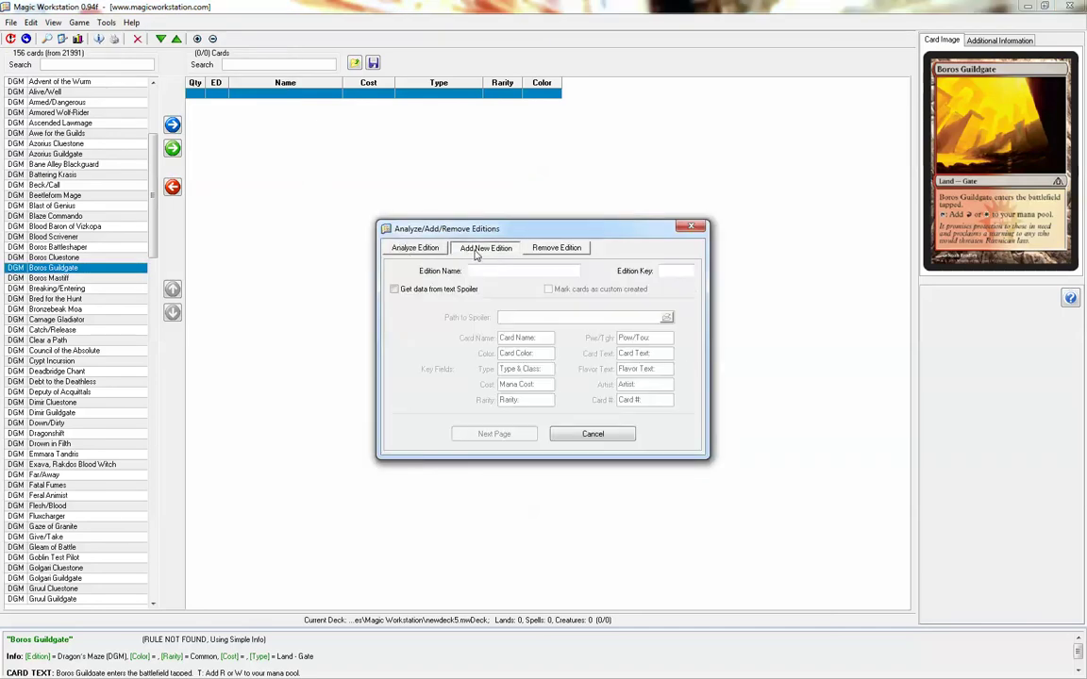
pyautogui.click(491, 273)
pyautogui.press('Tab')
pyautogui.write('M14')
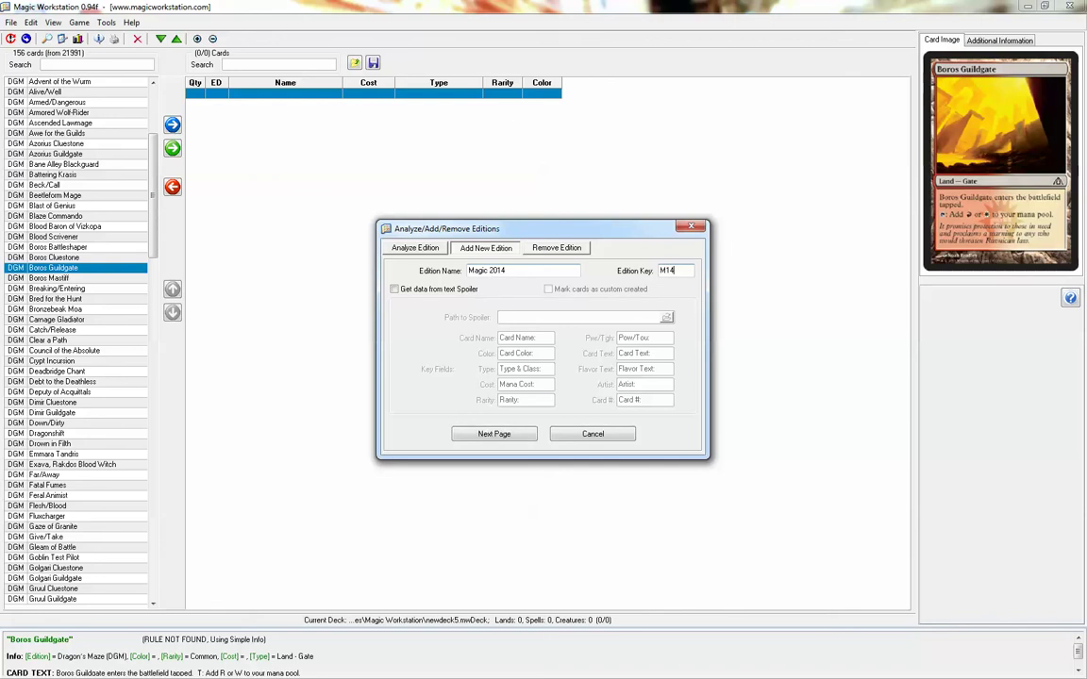
# Step: Enable getting data from a text spoiler, choose M14.txt on the desktop as the source, and import the edition's cards
pyautogui.click(394, 290)
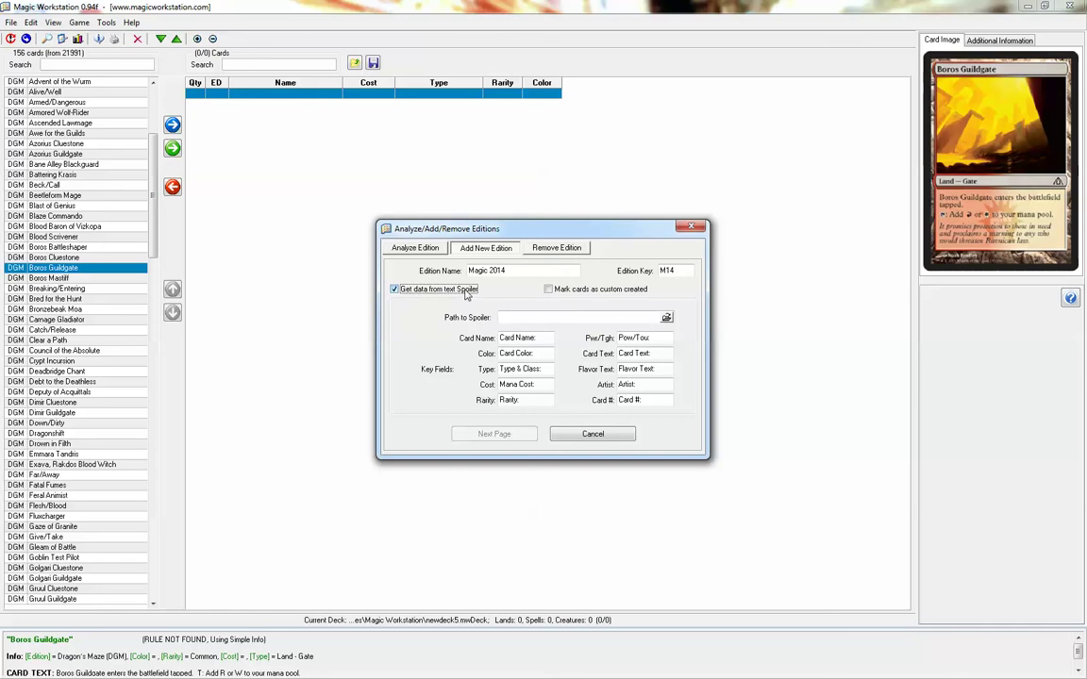
pyautogui.click(665, 319)
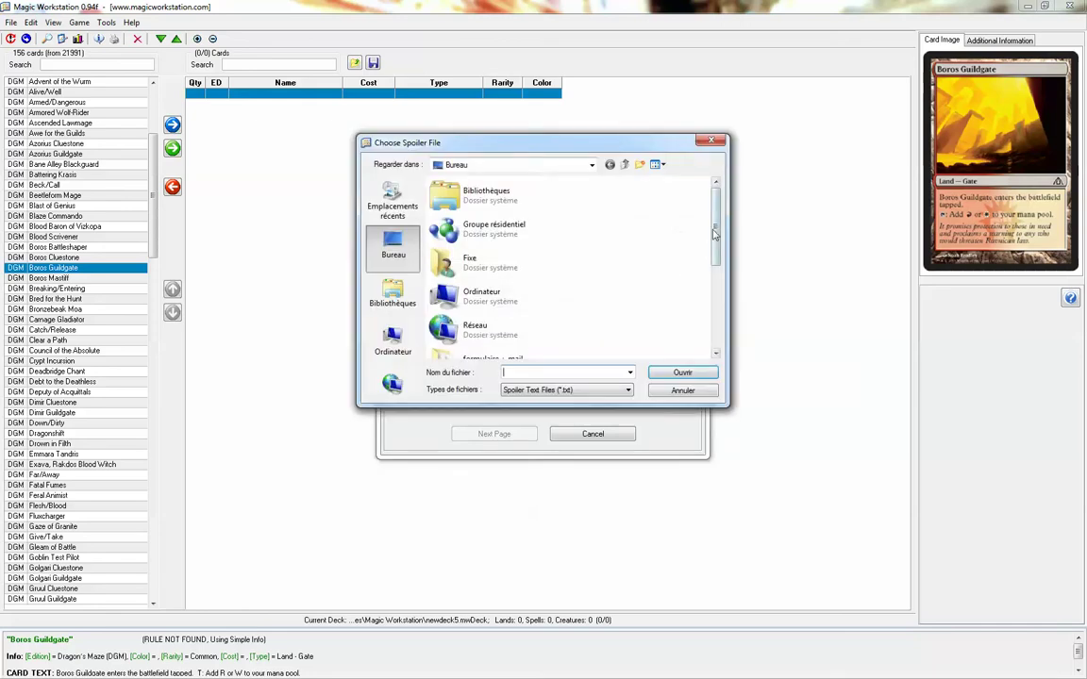
pyautogui.scroll(-5, 709, 304)
pyautogui.click(479, 250)
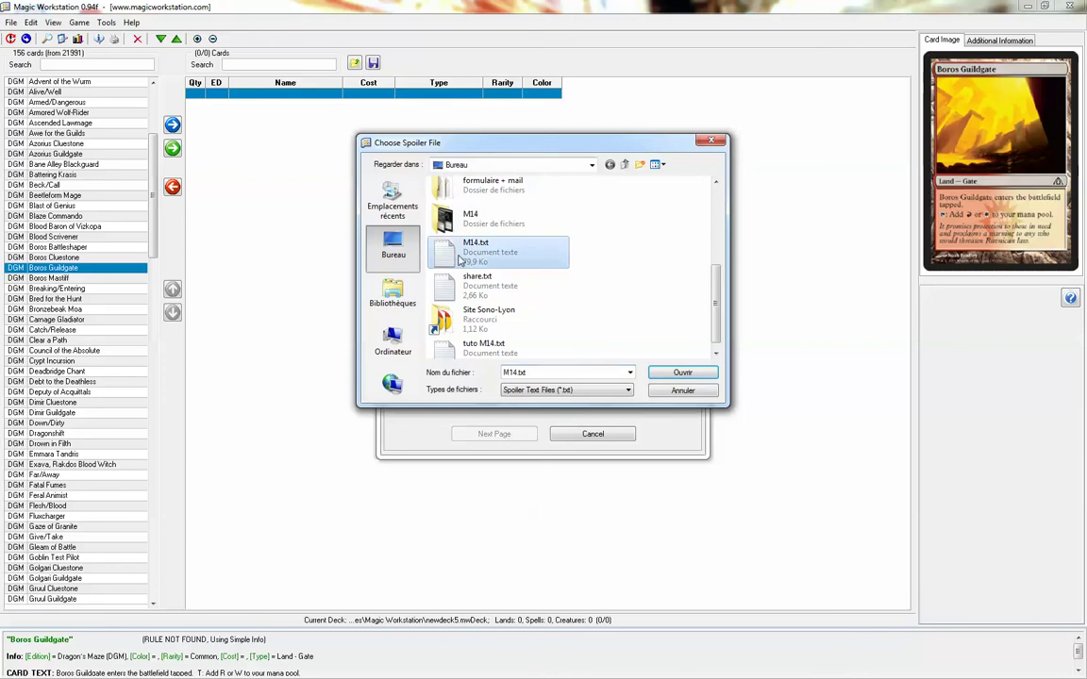
pyautogui.click(682, 372)
pyautogui.click(494, 434)
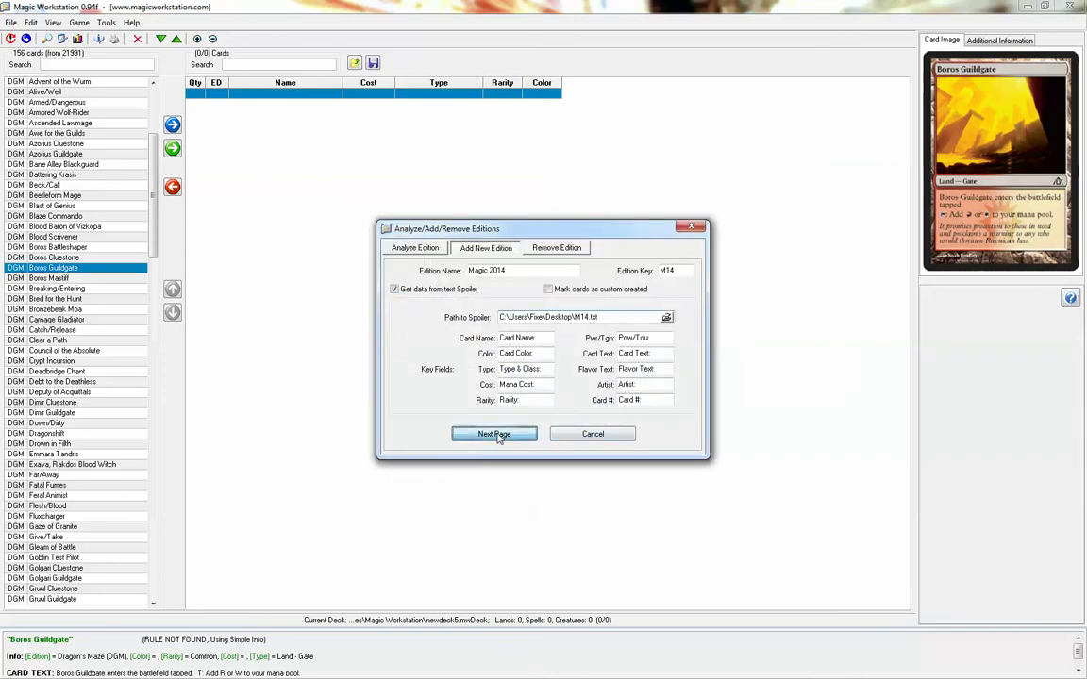
pyautogui.click(495, 435)
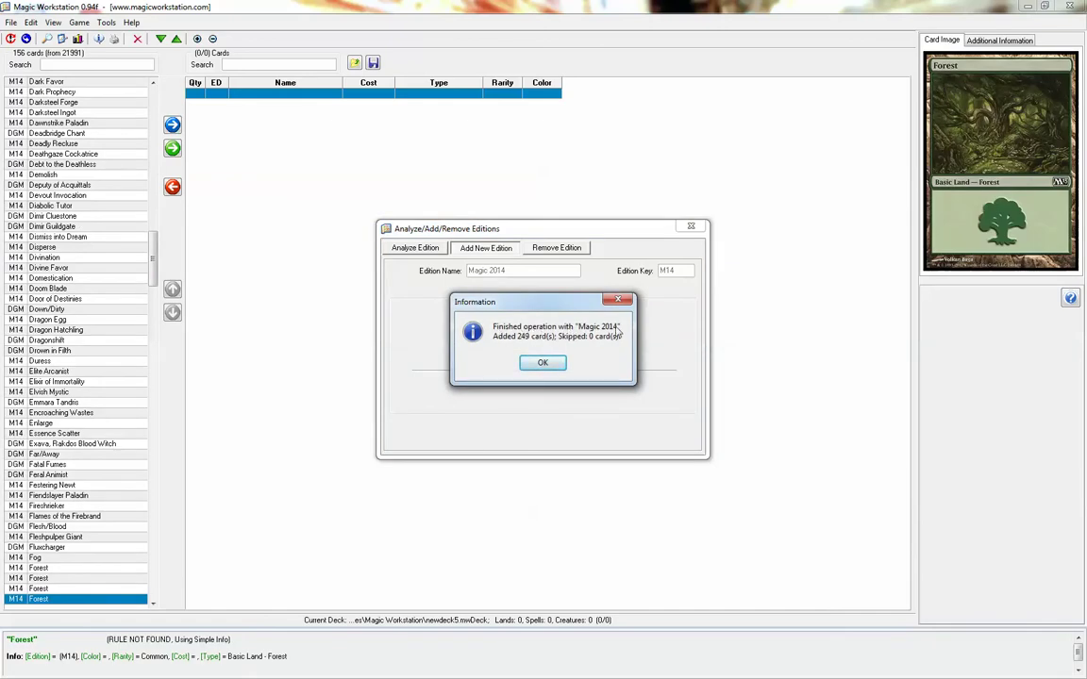
# Step: Dismiss the import report and save the card library with the new Magic 2014 edition
pyautogui.click(542, 364)
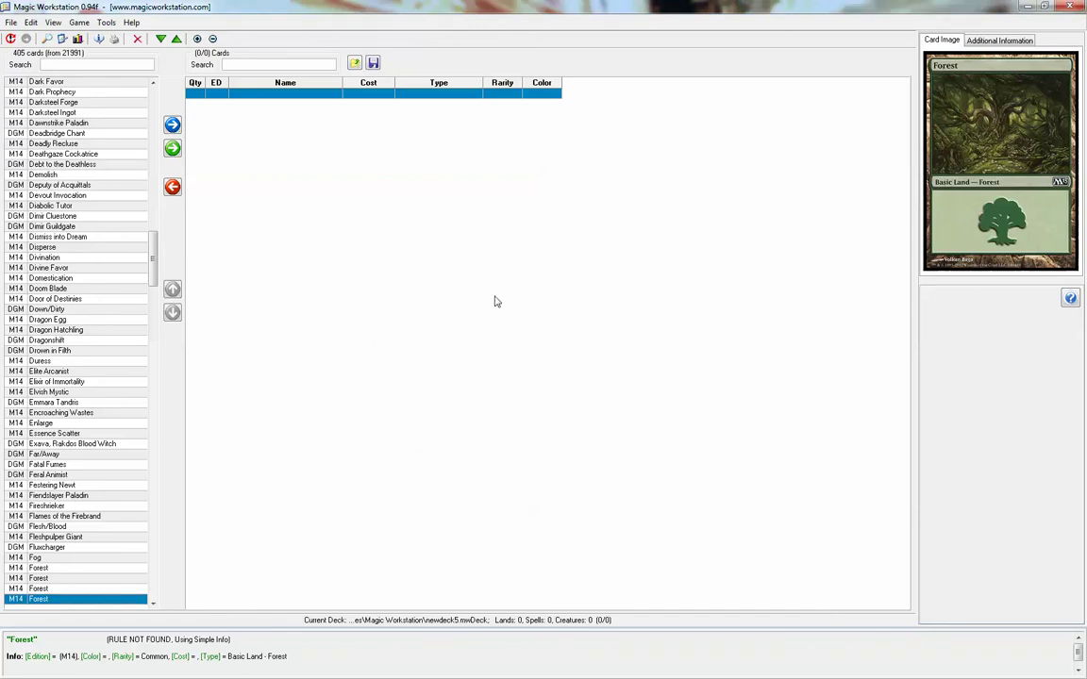
pyautogui.click(12, 21)
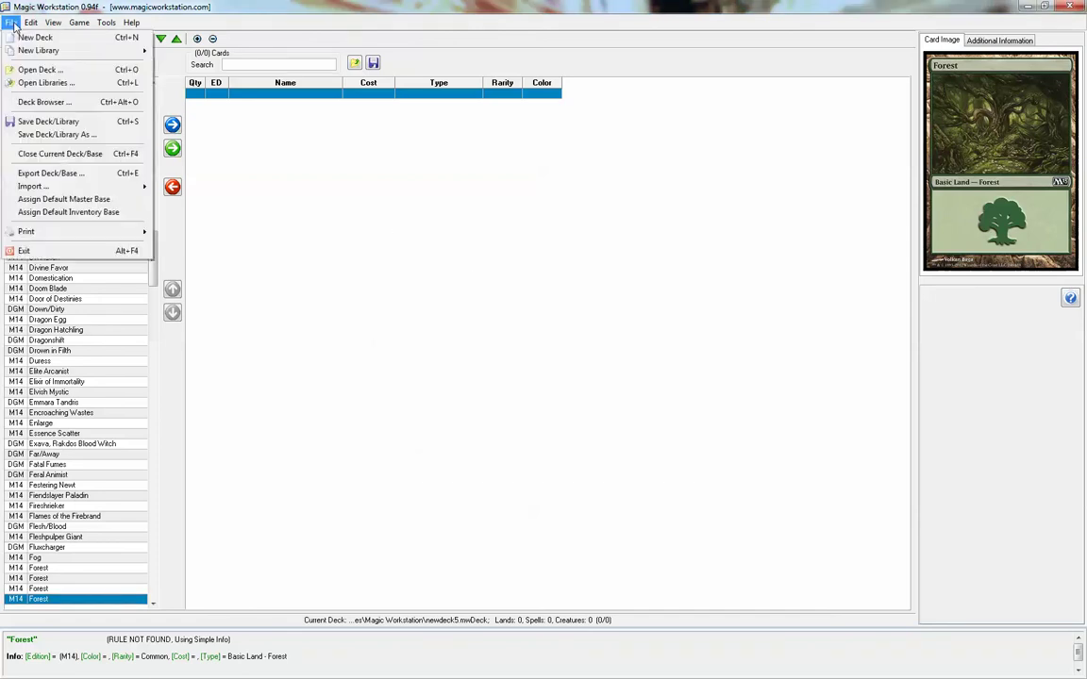
pyautogui.moveTo(31, 22)
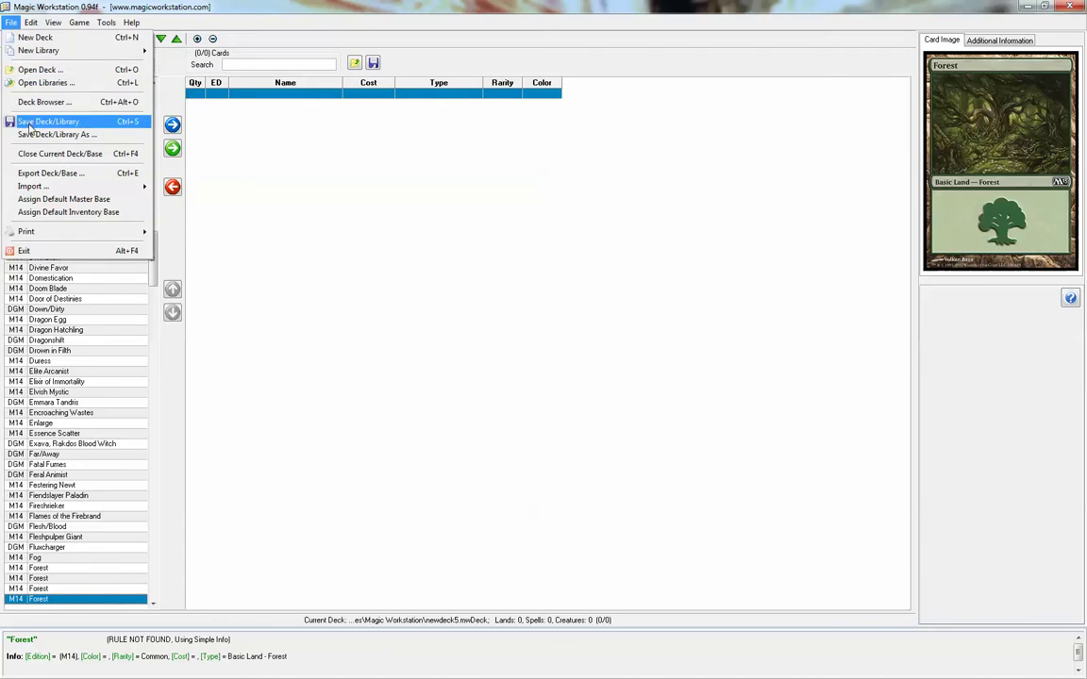
pyautogui.click(33, 126)
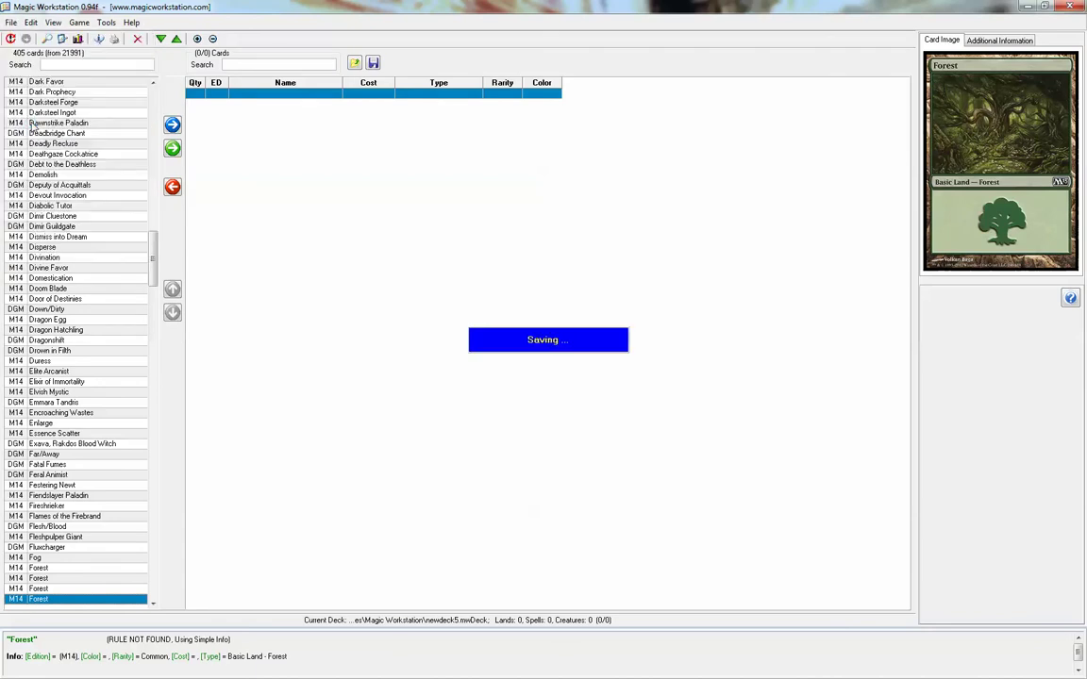
pyautogui.click(11, 22)
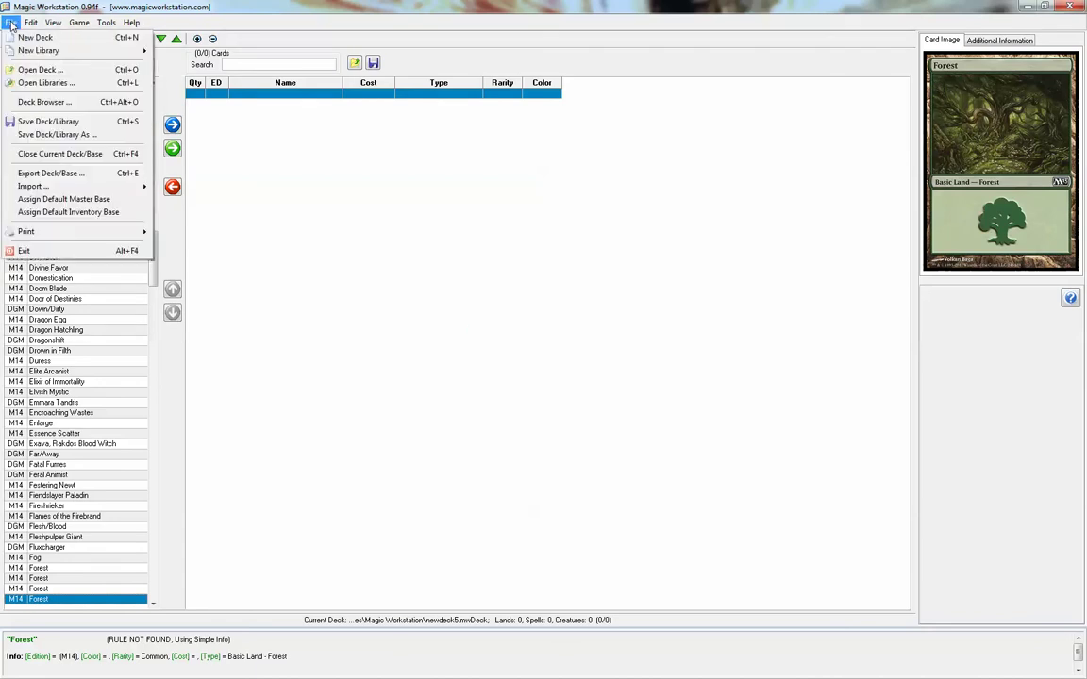
pyautogui.click(36, 122)
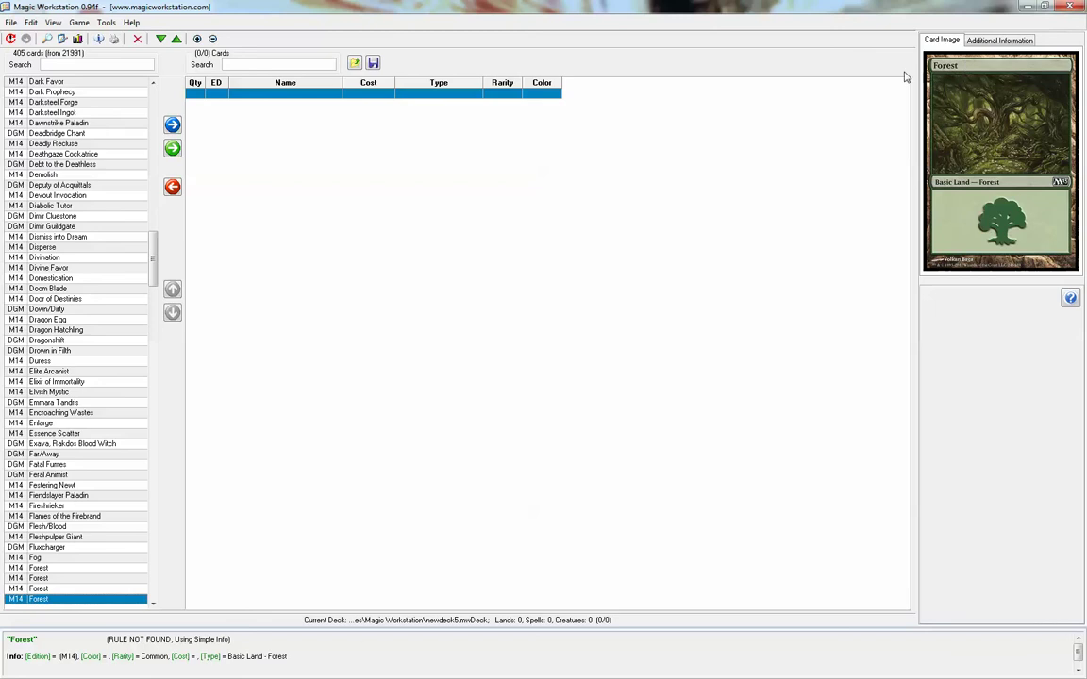
# Step: Add Dragon's Maze to Magic 2014 in the card filter, apply it, and try to filter the list again
pyautogui.click(100, 38)
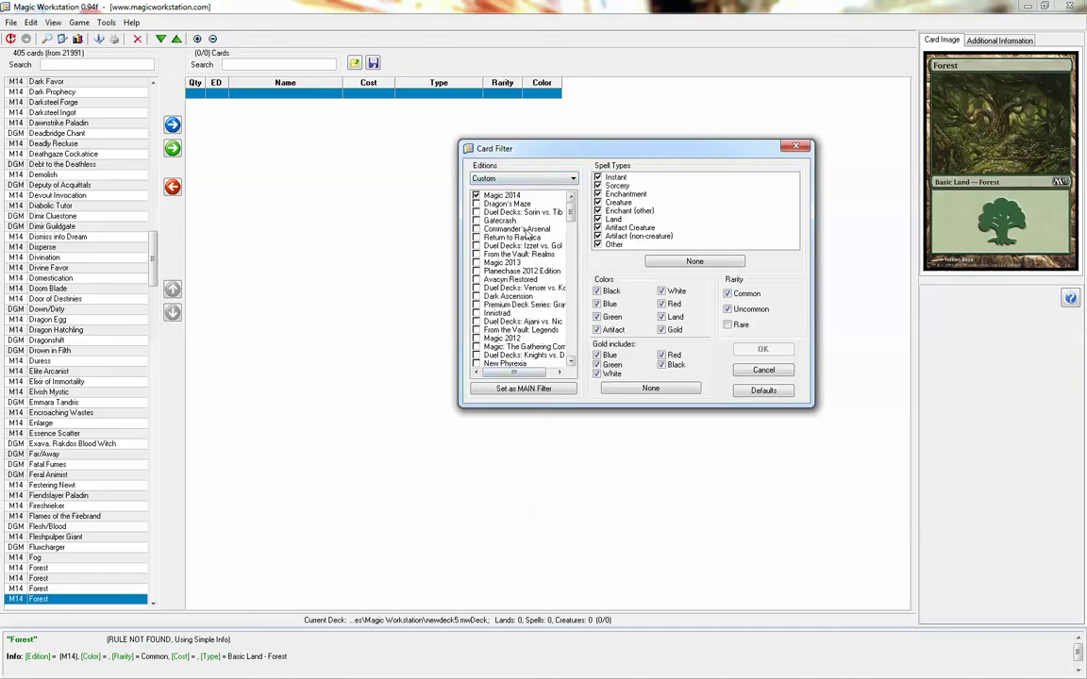
pyautogui.click(476, 203)
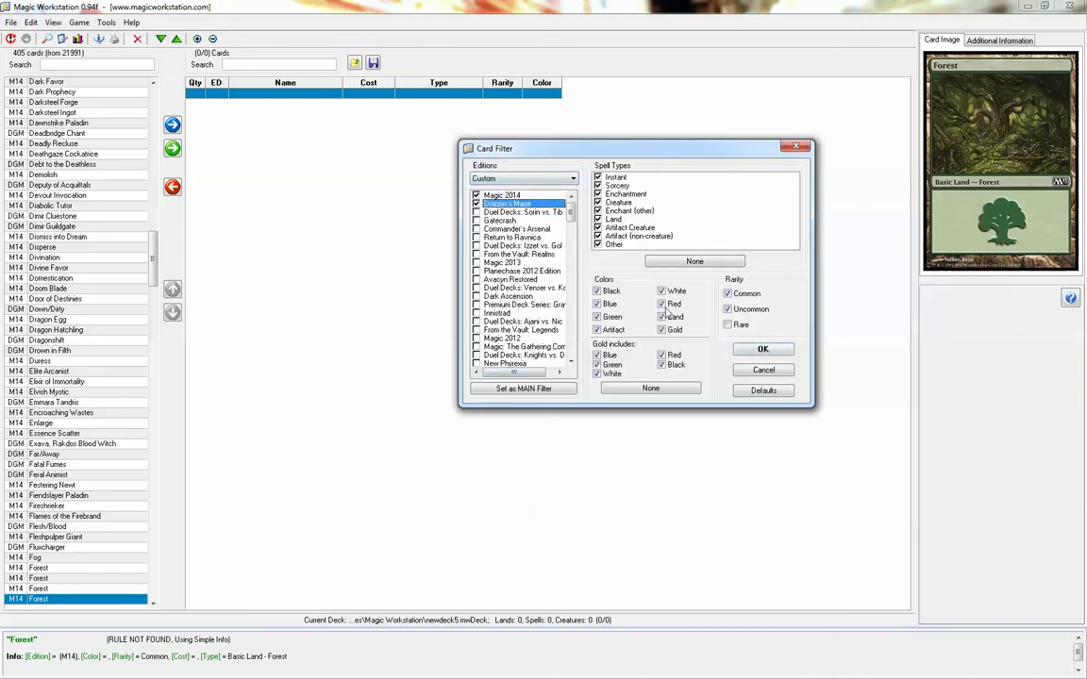
pyautogui.click(762, 350)
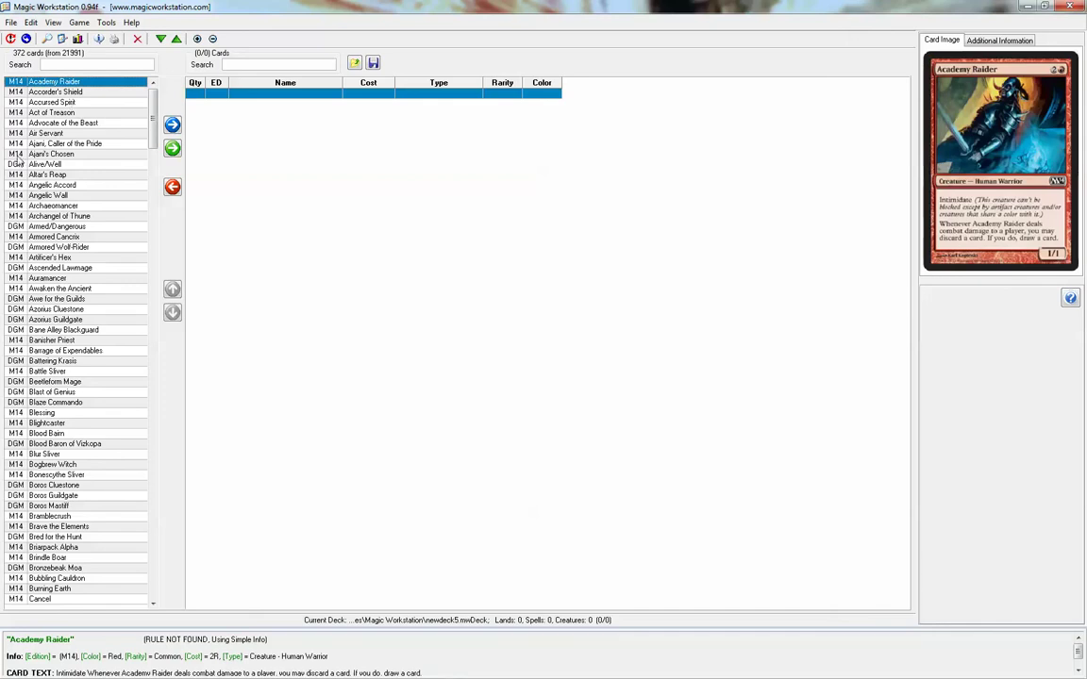
pyautogui.click(62, 41)
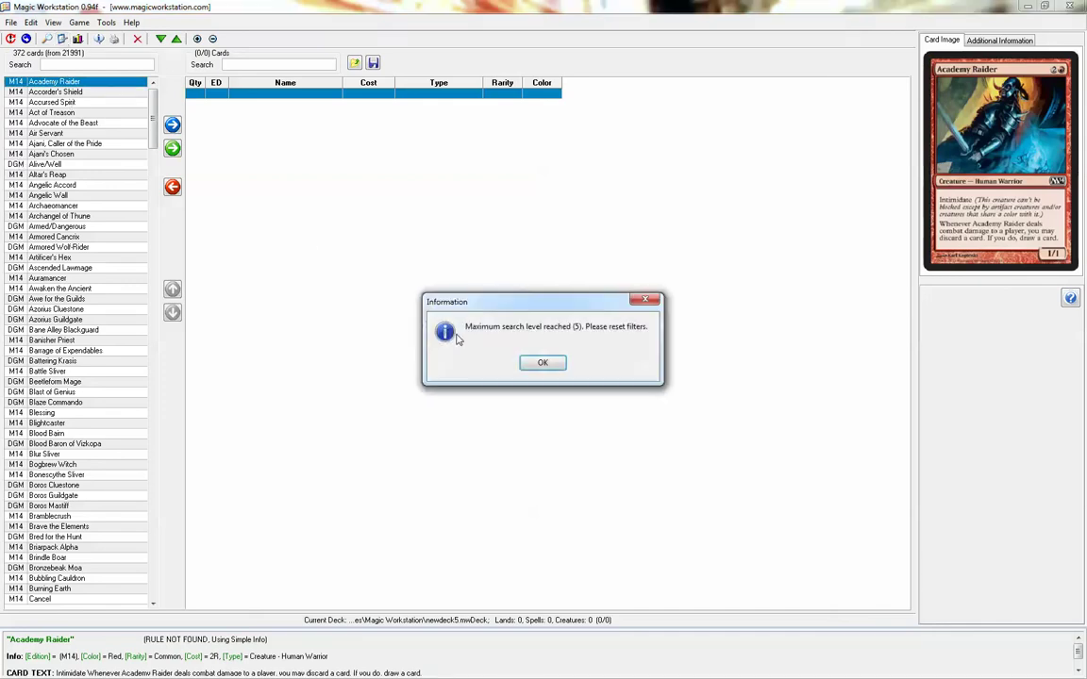
pyautogui.click(545, 362)
# Step: Reset all filters and filter the card list to the Magic 2014 edition only, with rare cards included
pyautogui.click(10, 39)
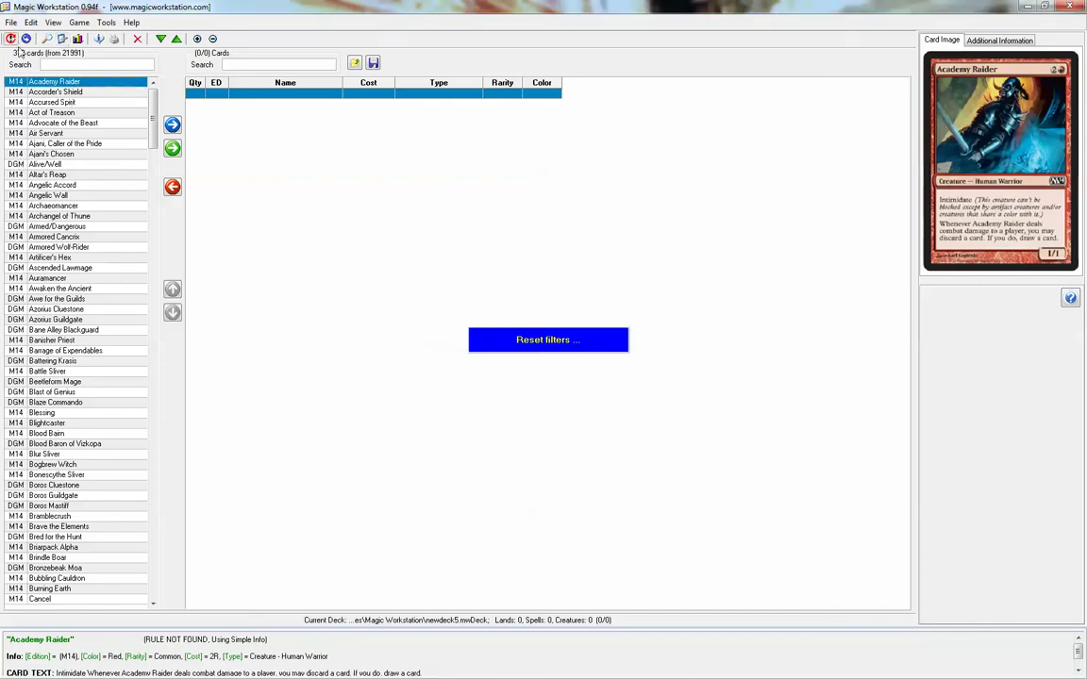
pyautogui.click(62, 38)
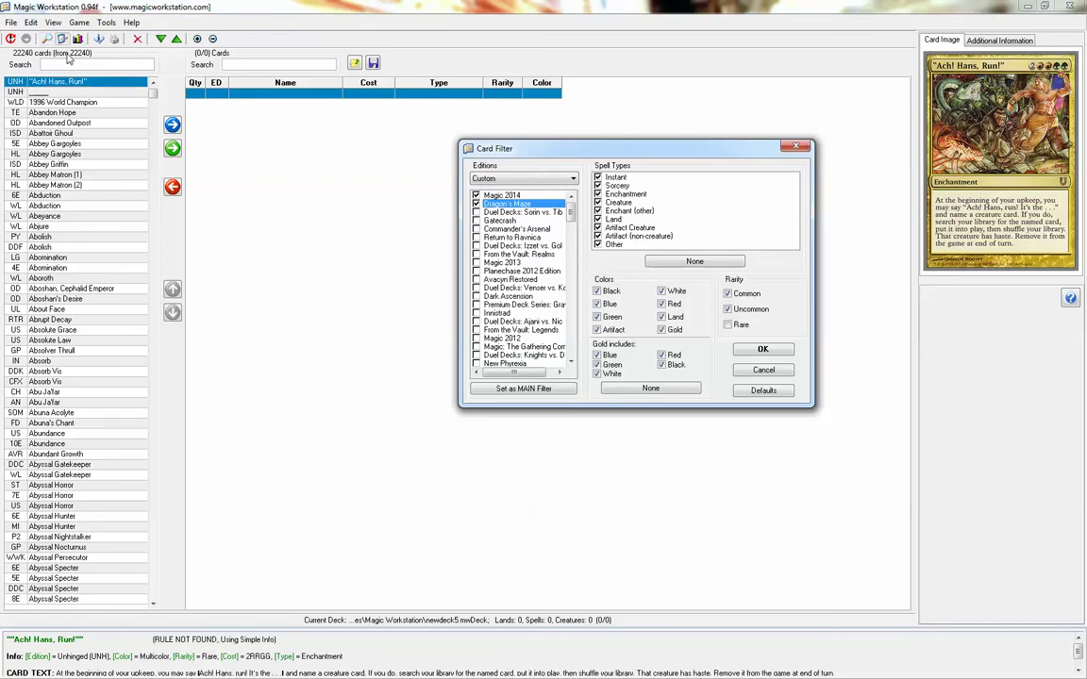
pyautogui.click(477, 203)
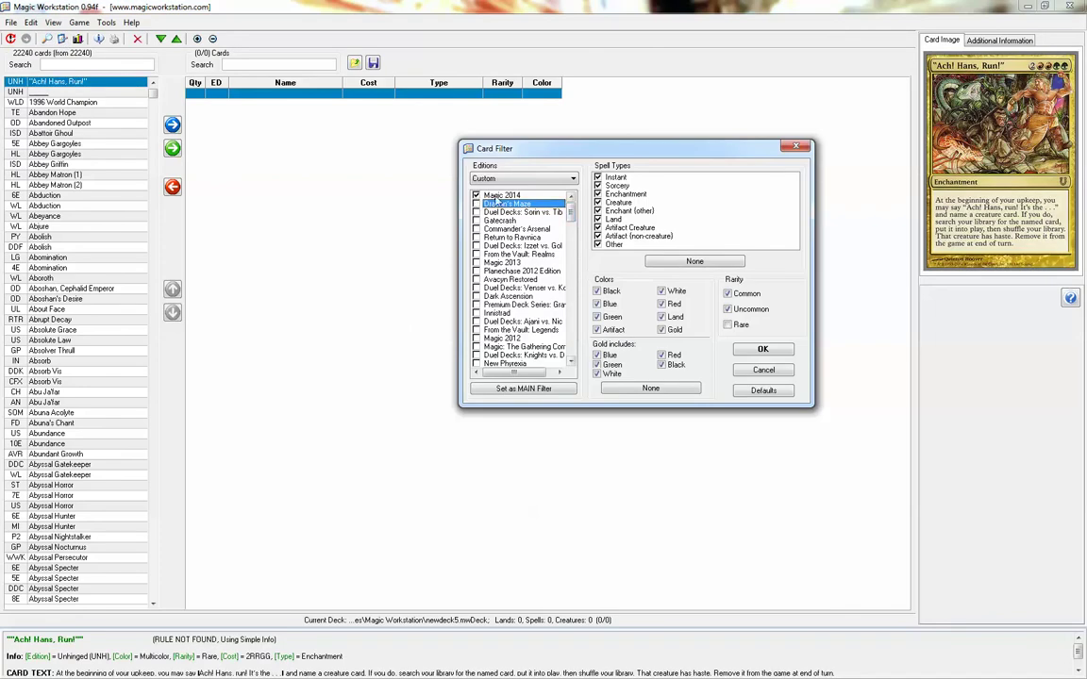
pyautogui.click(501, 196)
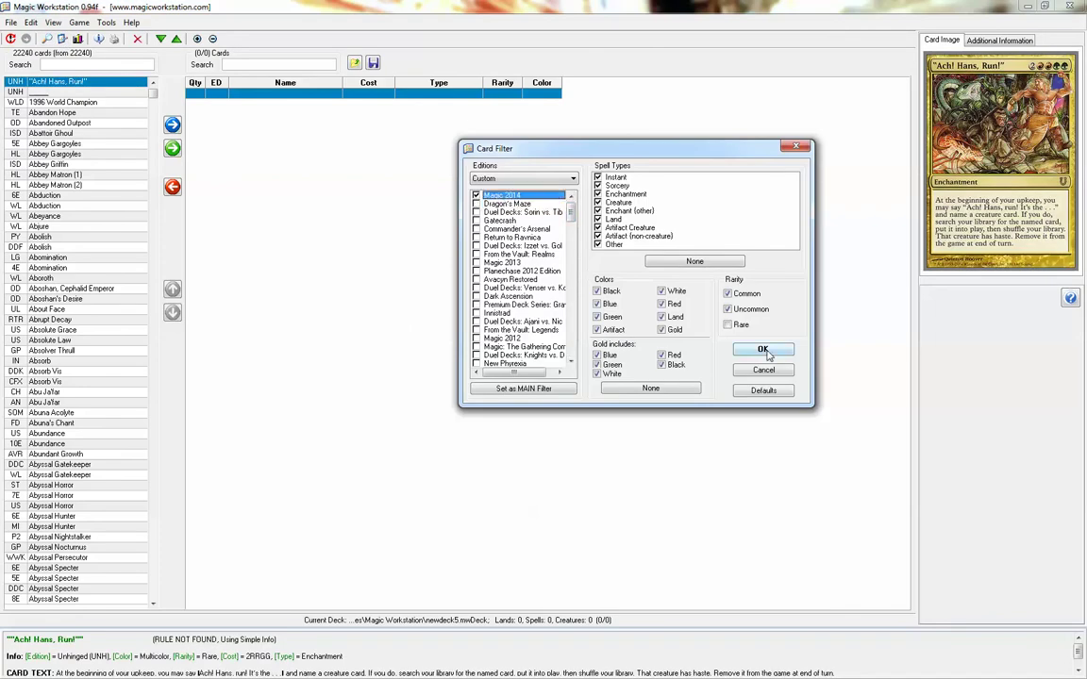
pyautogui.click(728, 325)
pyautogui.click(762, 349)
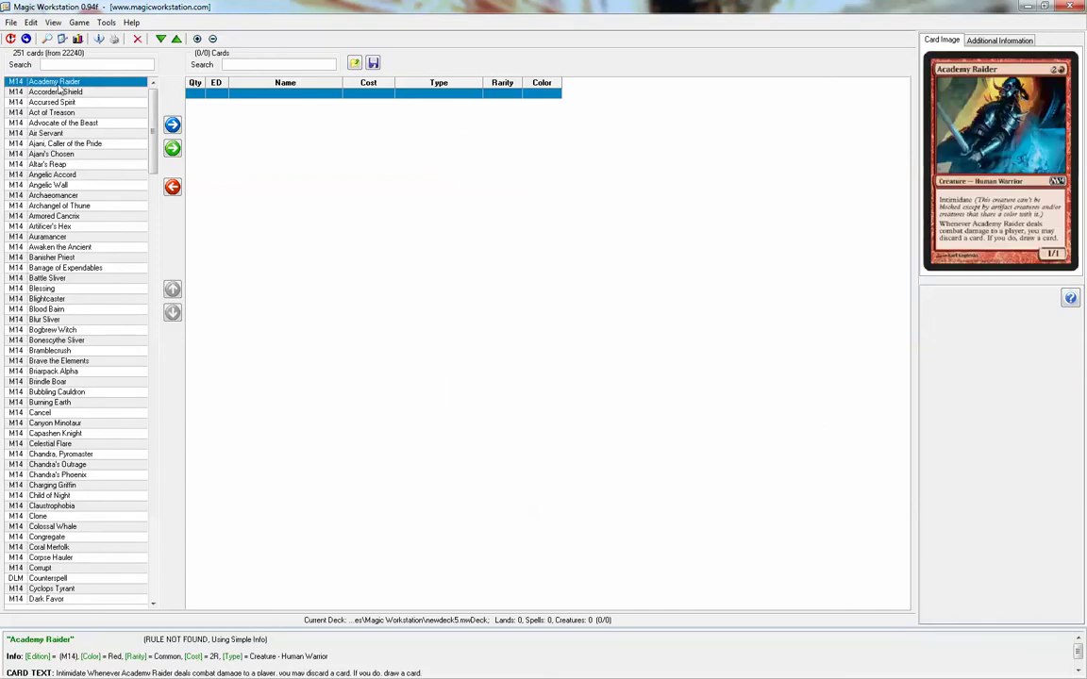
# Step: Preview the images of the M14 cards one after another, from Accorder's Shield to Ajani's Chosen
pyautogui.click(44, 93)
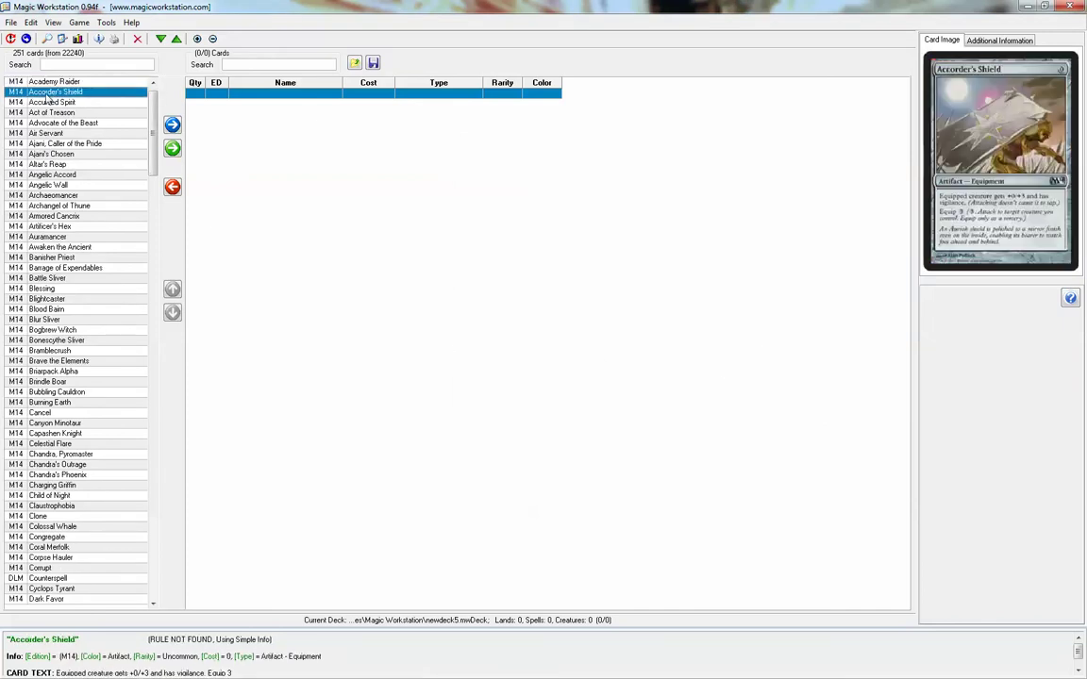
pyautogui.press('Down')
pyautogui.press('Down')
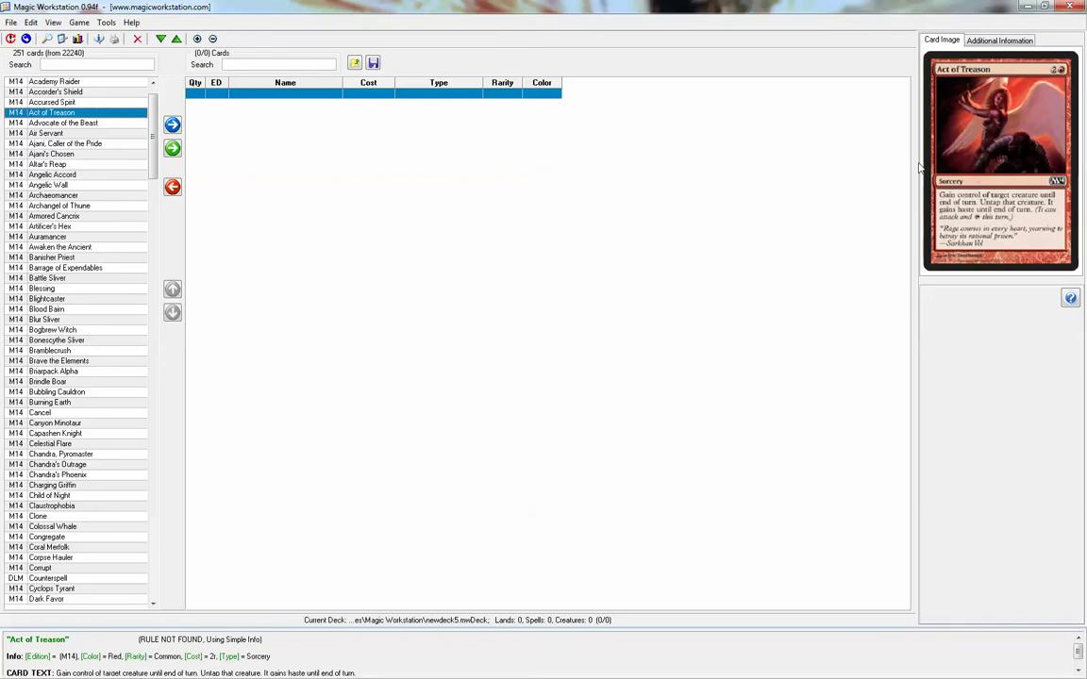
pyautogui.click(85, 122)
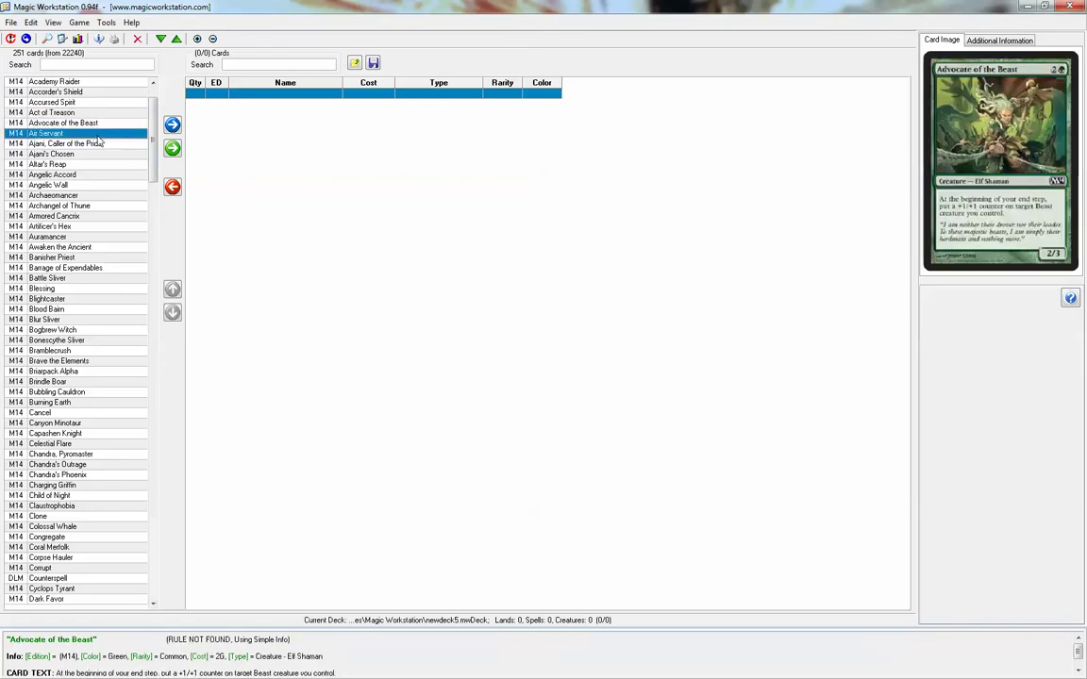
pyautogui.press('Down')
pyautogui.press('Down')
pyautogui.press('Down')
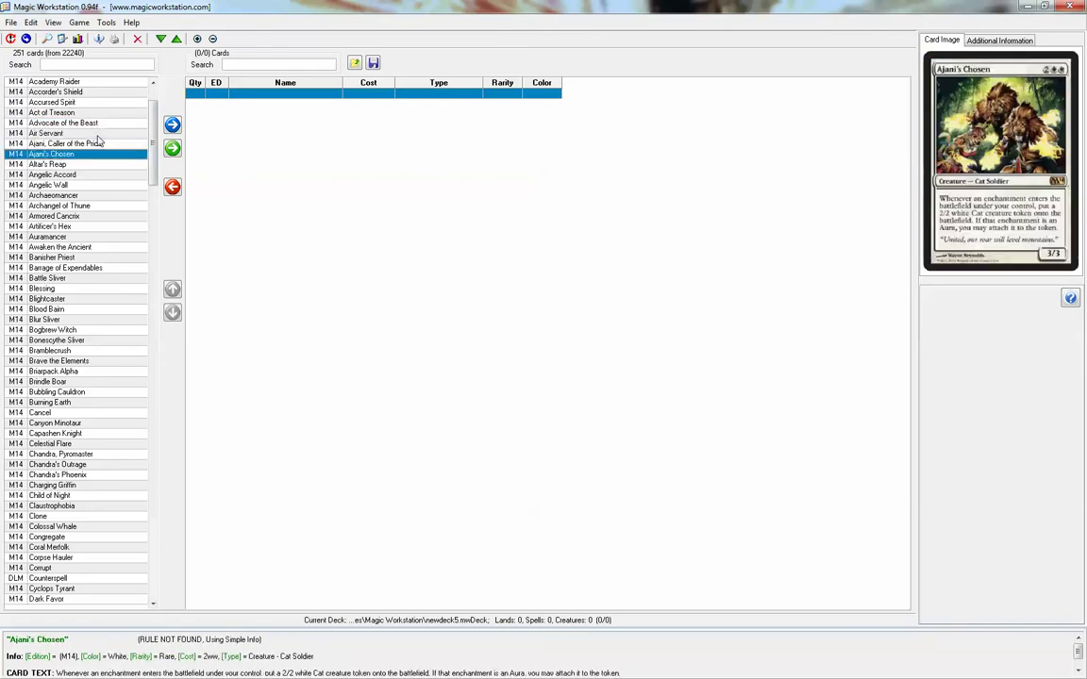
# Step: Exit and restart Magic Workstation, and save the card library again
pyautogui.click(13, 24)
pyautogui.moveTo(30, 23)
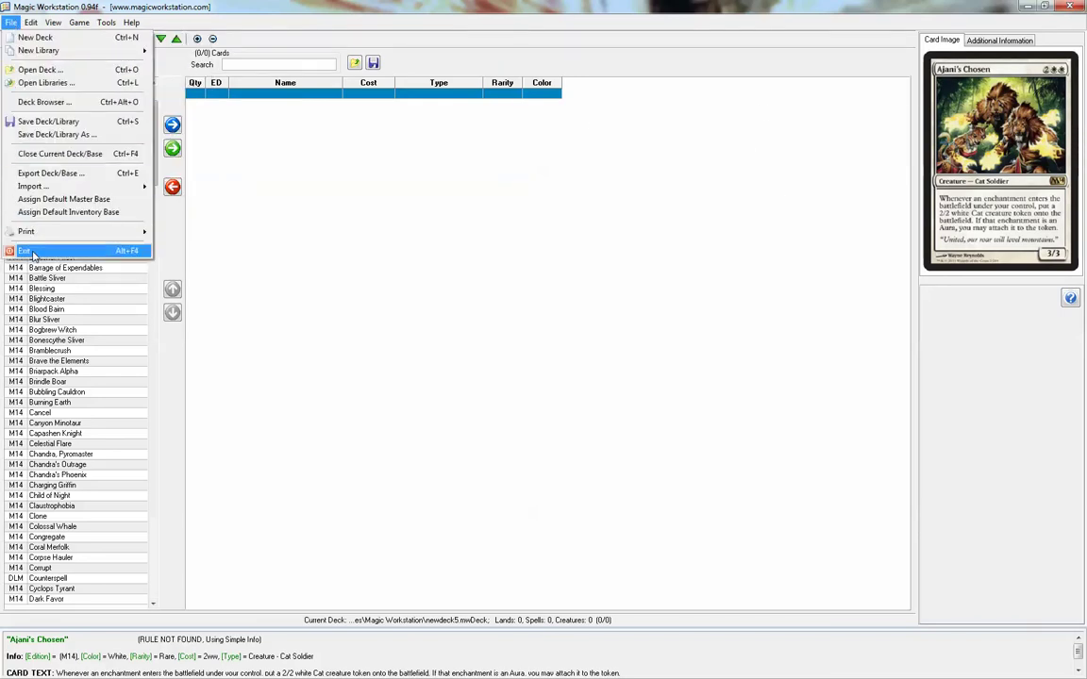
pyautogui.click(33, 252)
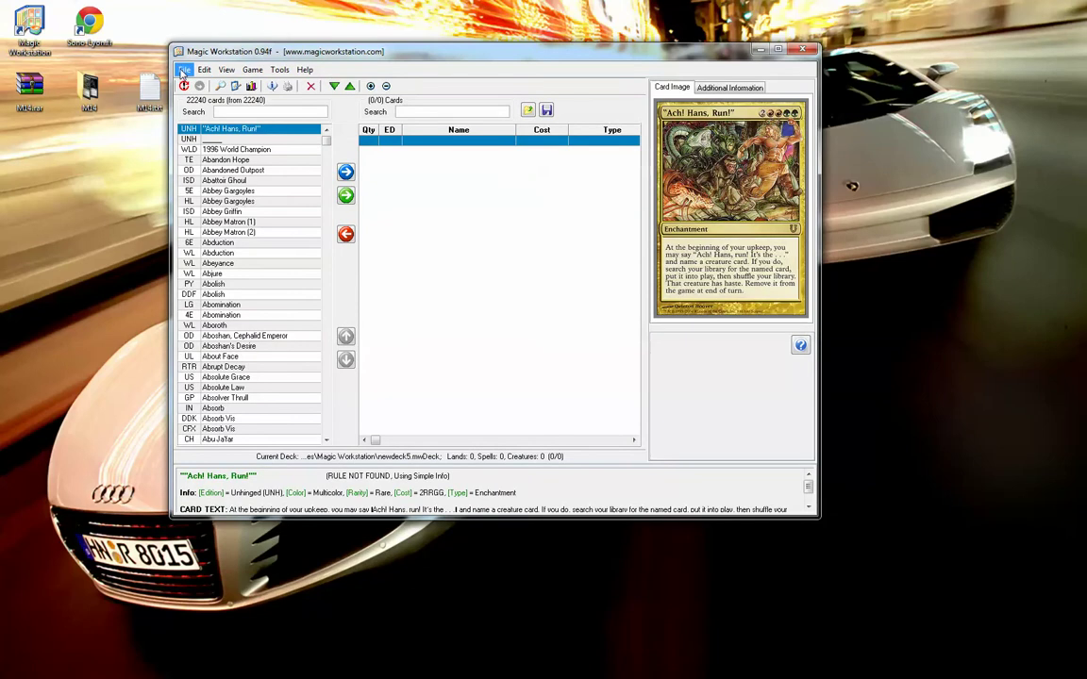
pyautogui.click(184, 71)
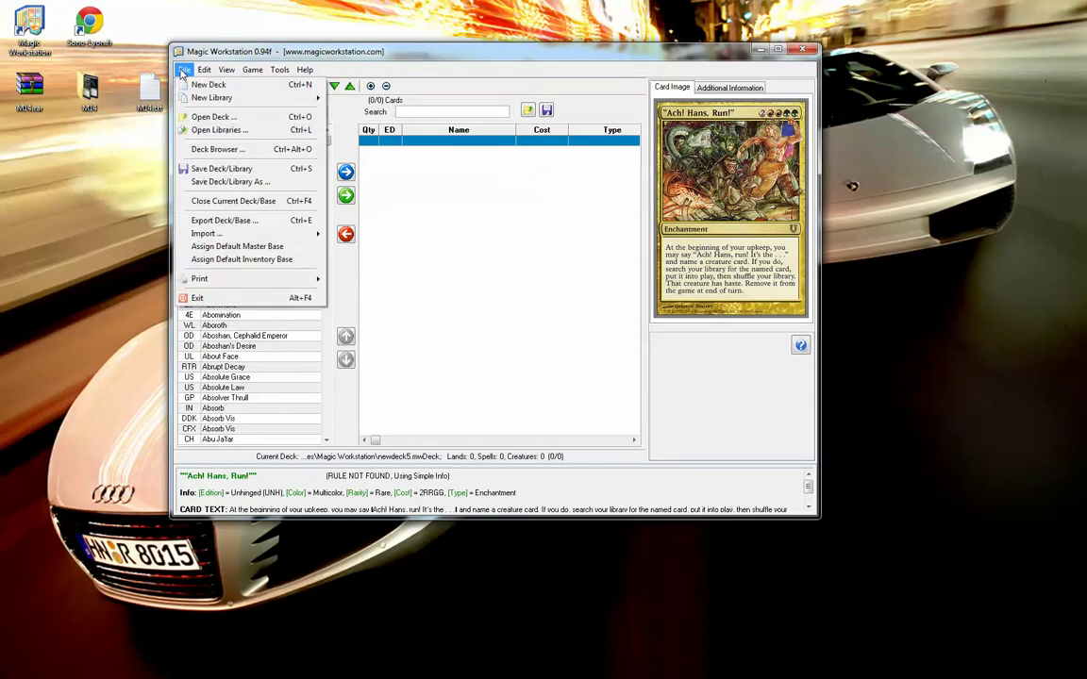
pyautogui.click(206, 170)
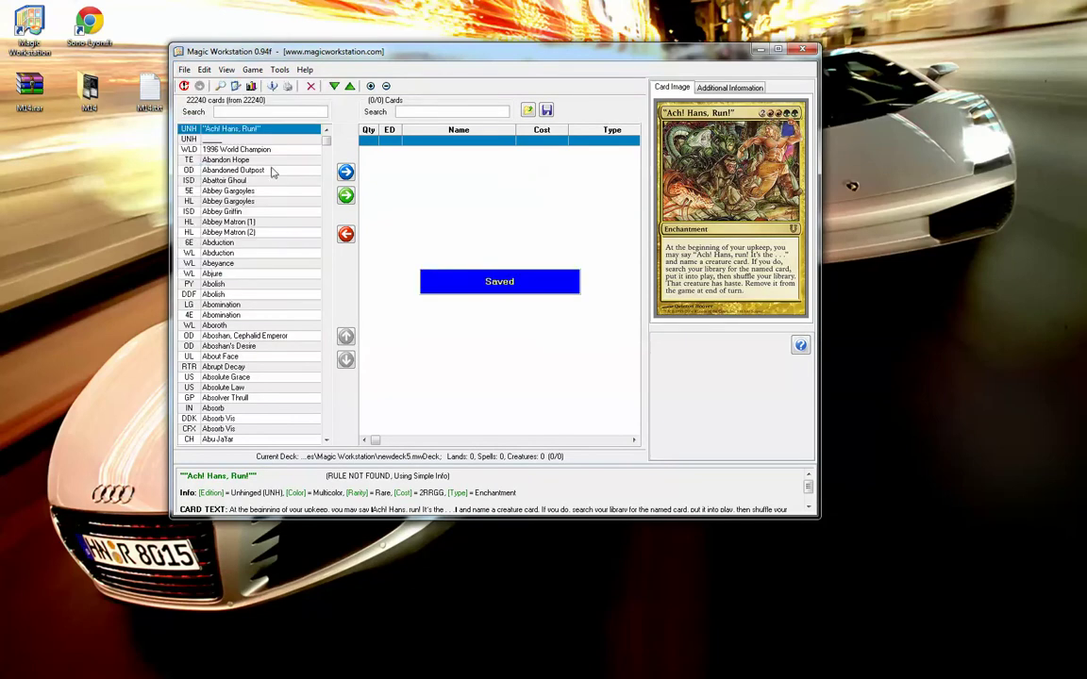
# Step: Maximize the window, deselect all editions in the card filter, and show only the Magic 2014 cards
pyautogui.click(777, 51)
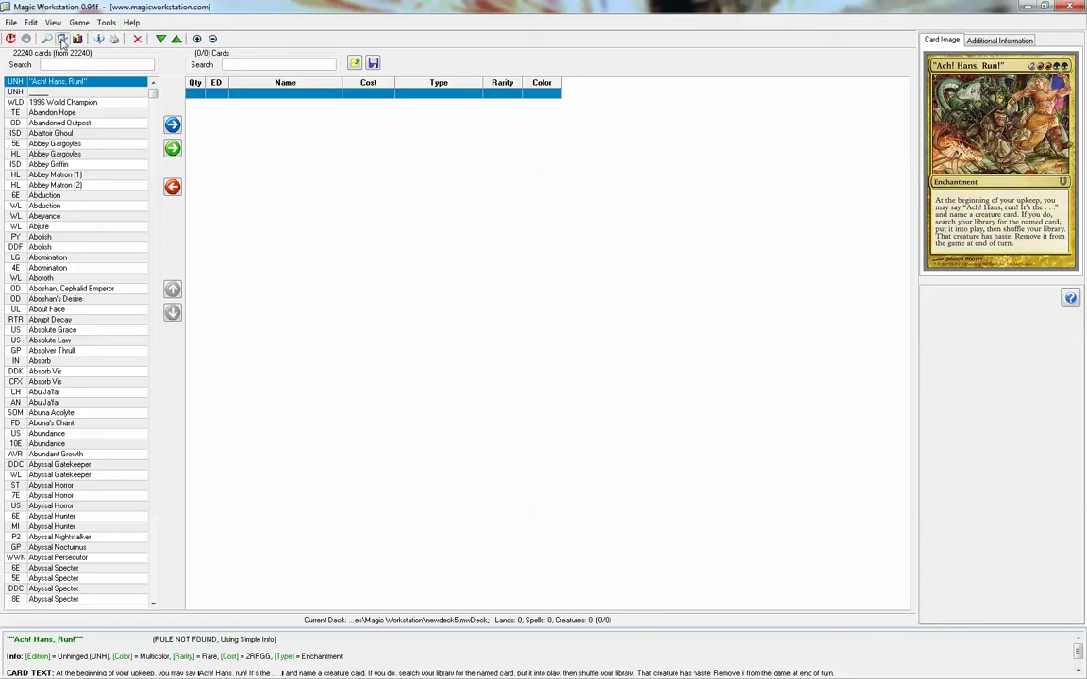
pyautogui.hotkey('ctrl', 'f')
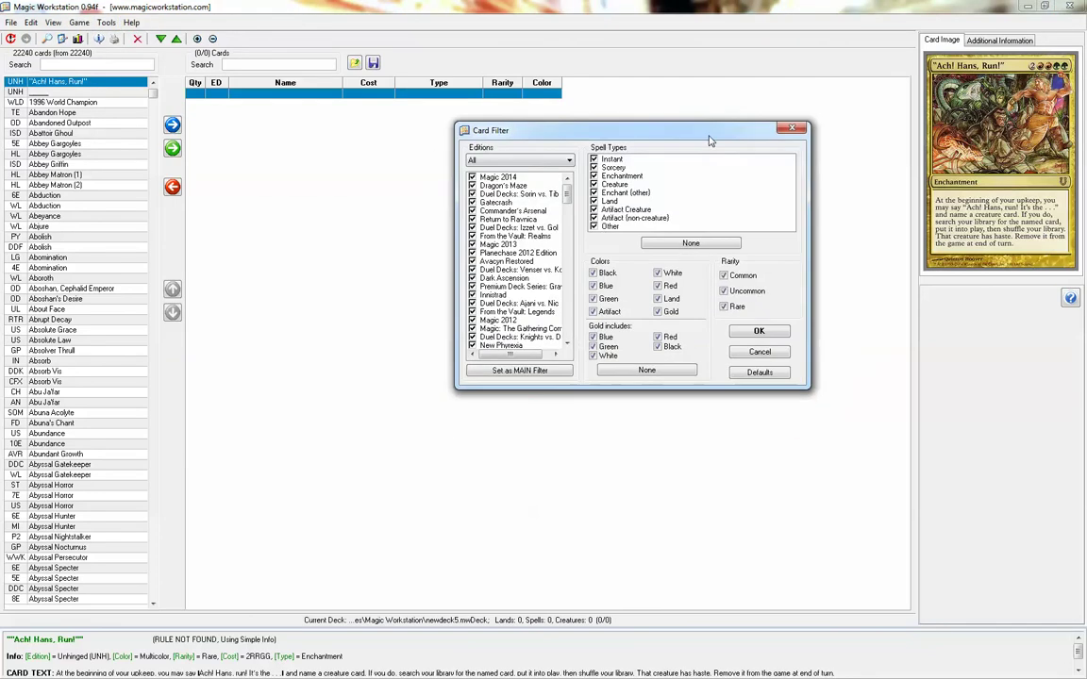
pyautogui.click(500, 161)
pyautogui.click(480, 183)
pyautogui.click(474, 177)
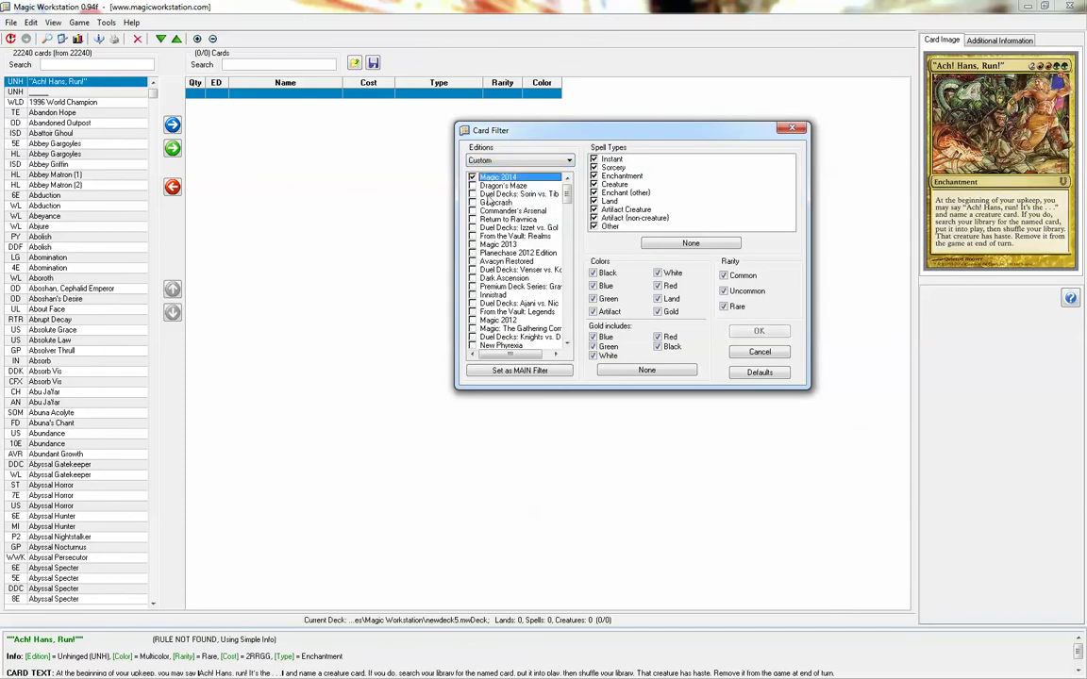
pyautogui.click(758, 330)
# Step: Preview the images of a few Magic 2014 cards, including Blessing, and close Magic Workstation
pyautogui.click(42, 122)
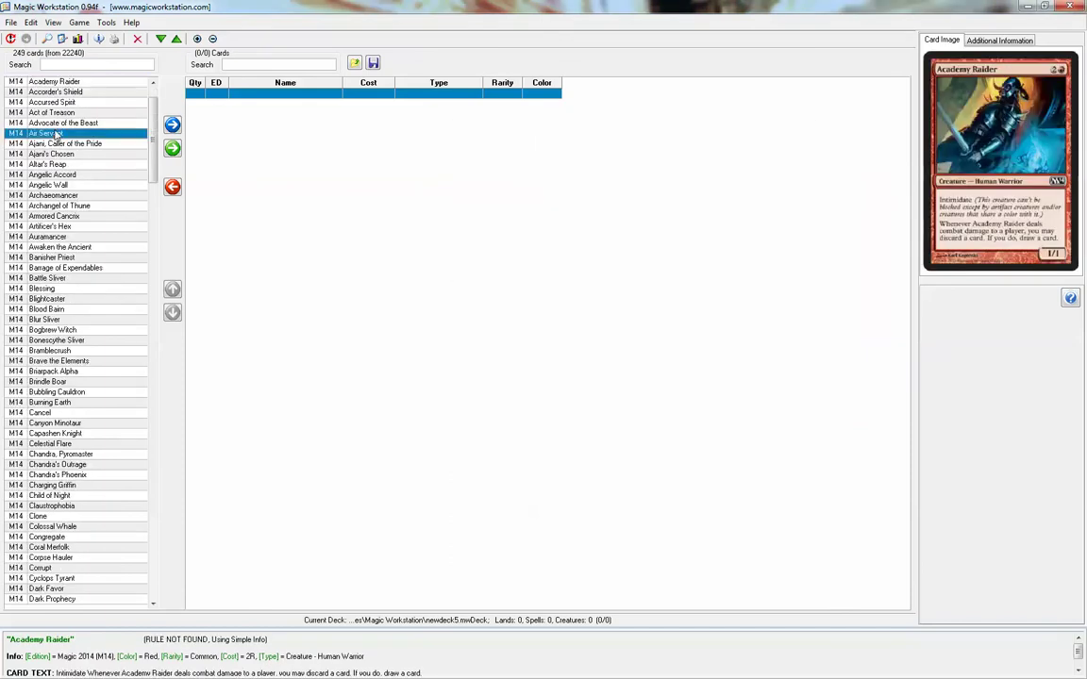
pyautogui.click(44, 226)
pyautogui.click(42, 289)
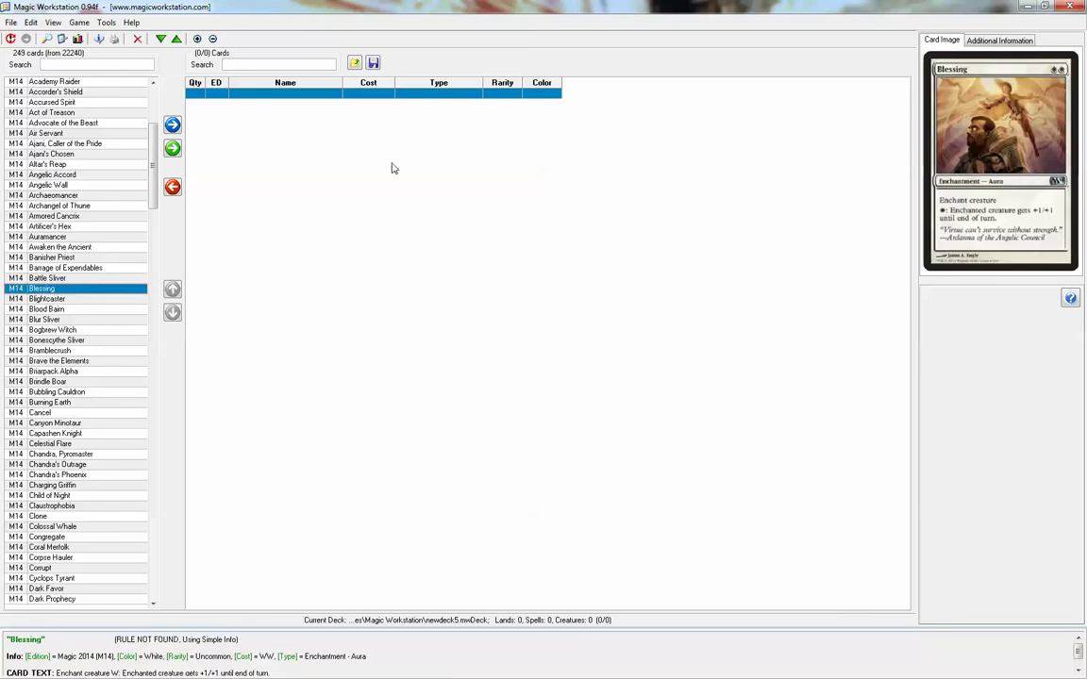
pyautogui.click(1071, 9)
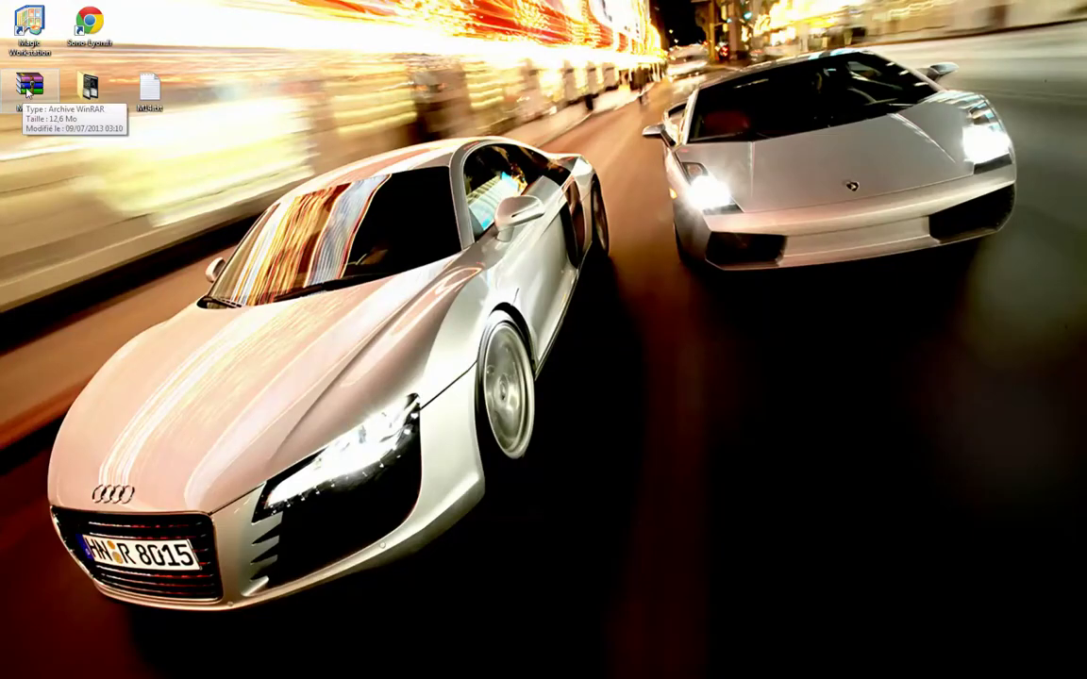
# Step: Open the Sono-Lyon.fr desktop shortcut in Chrome, view the site's home page and address, and close the browser
pyautogui.click(41, 102)
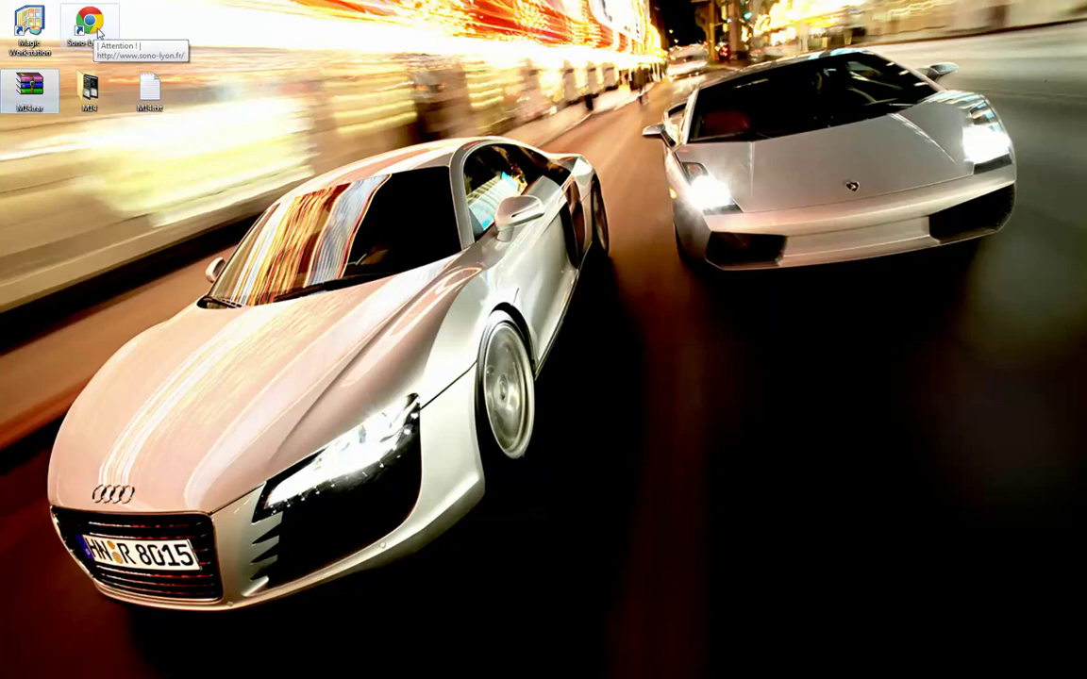
pyautogui.click(82, 47)
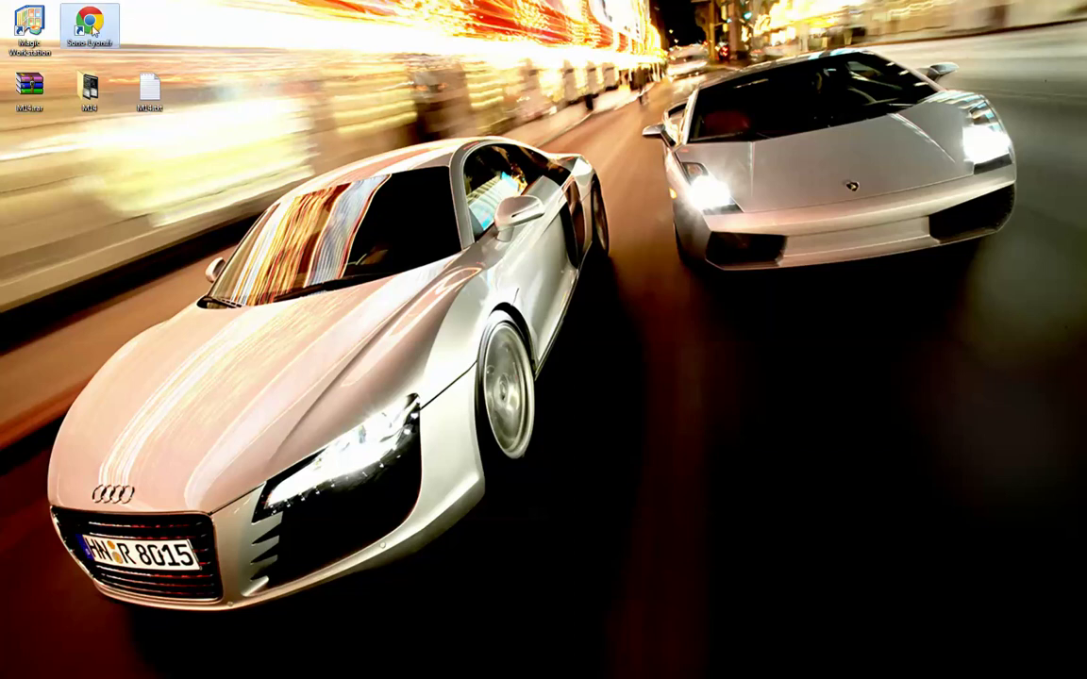
pyautogui.doubleClick(91, 28)
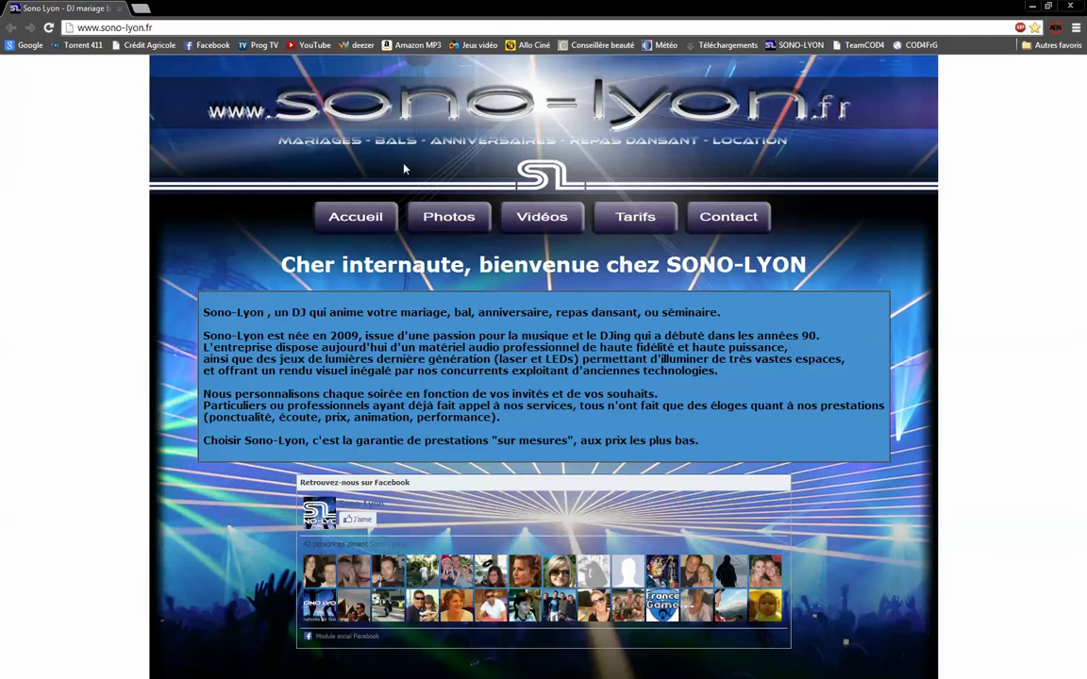
pyautogui.moveTo(152, 27); pyautogui.dragTo(68, 28)
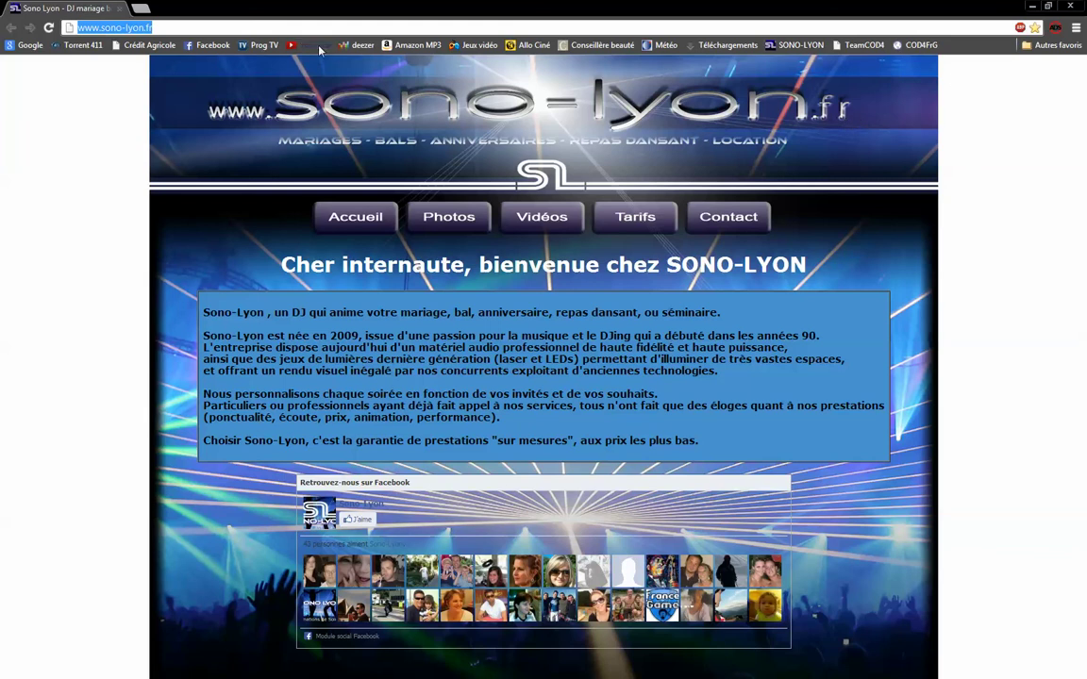
pyautogui.click(179, 27)
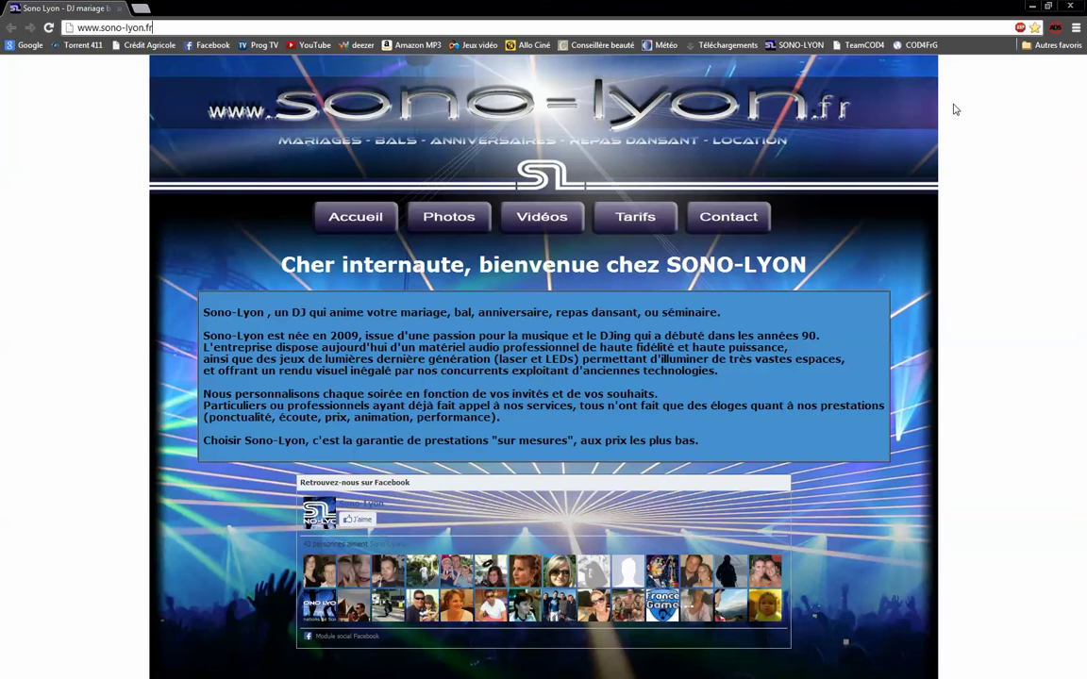
pyautogui.click(1070, 8)
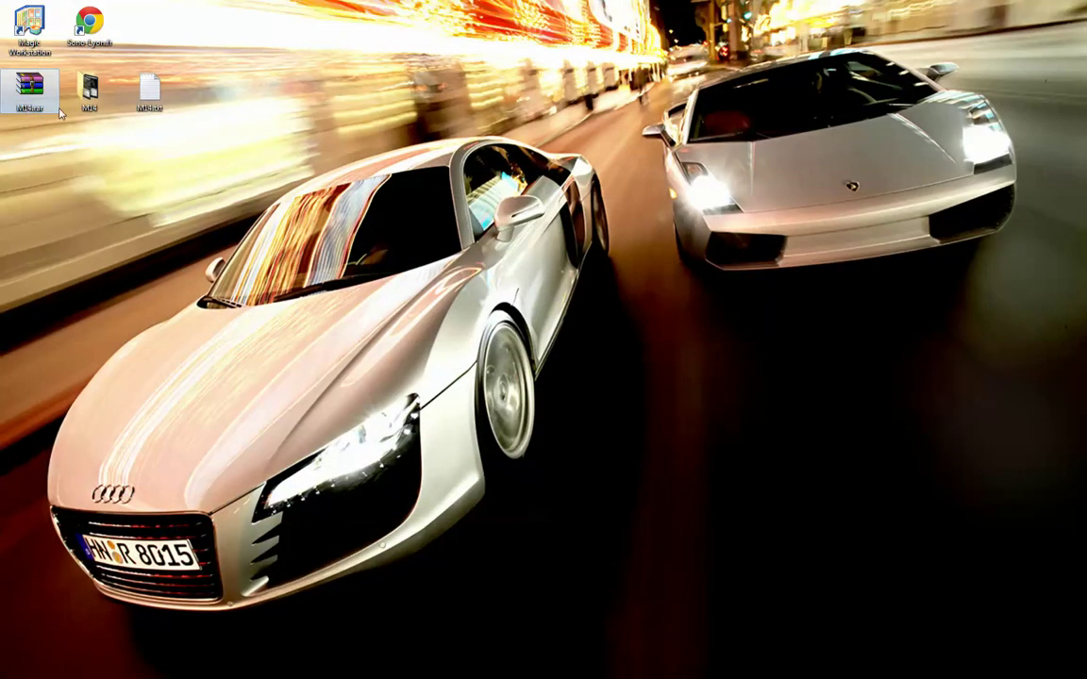
pyautogui.click(71, 158)
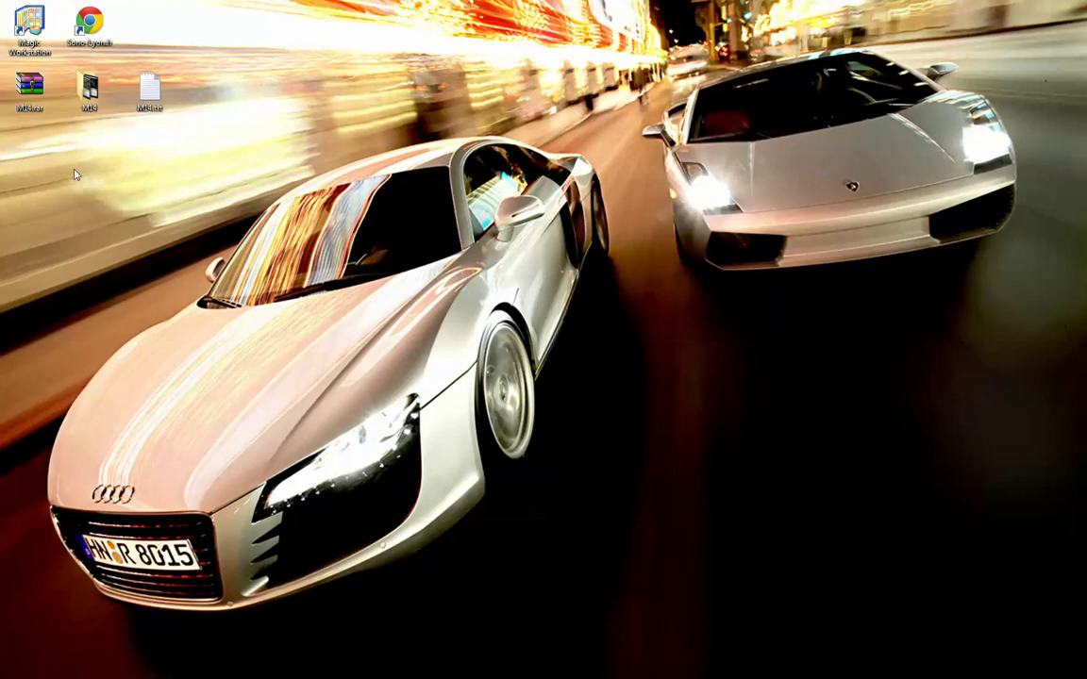